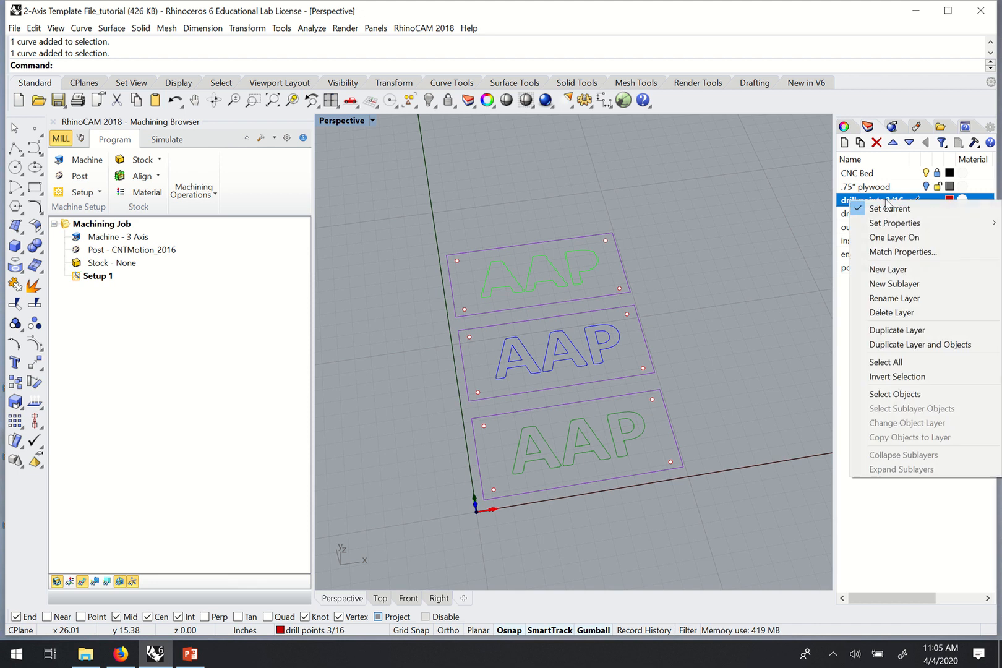
Step: Select all objects on the drill points 3/16 layer and create a Drill hole-making operation from them
{"action": "left_click", "coordinate": [895, 394]}
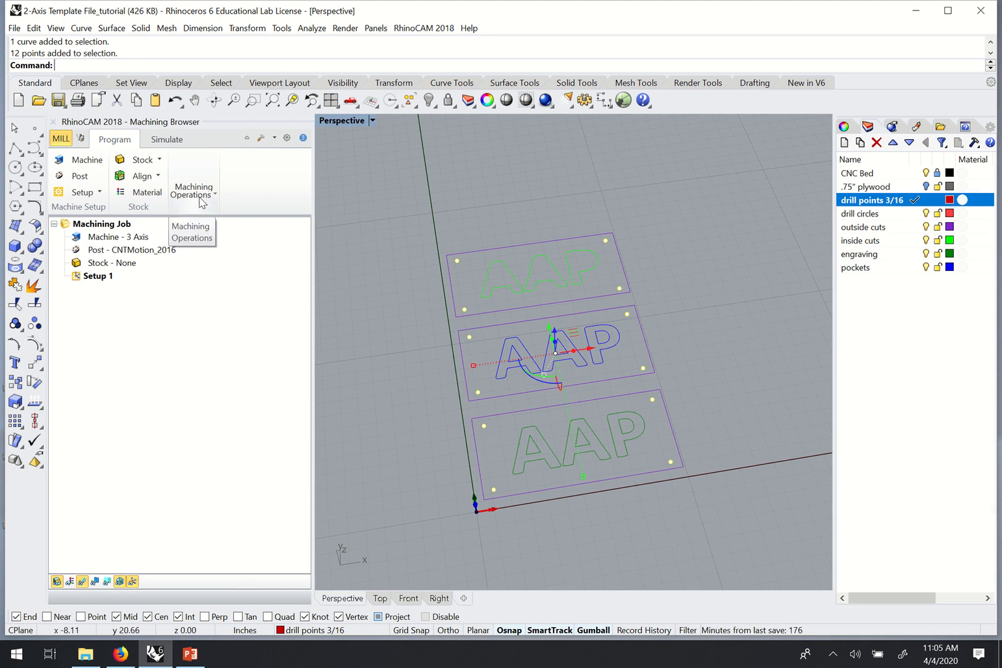
{"action": "left_click", "coordinate": [205, 205]}
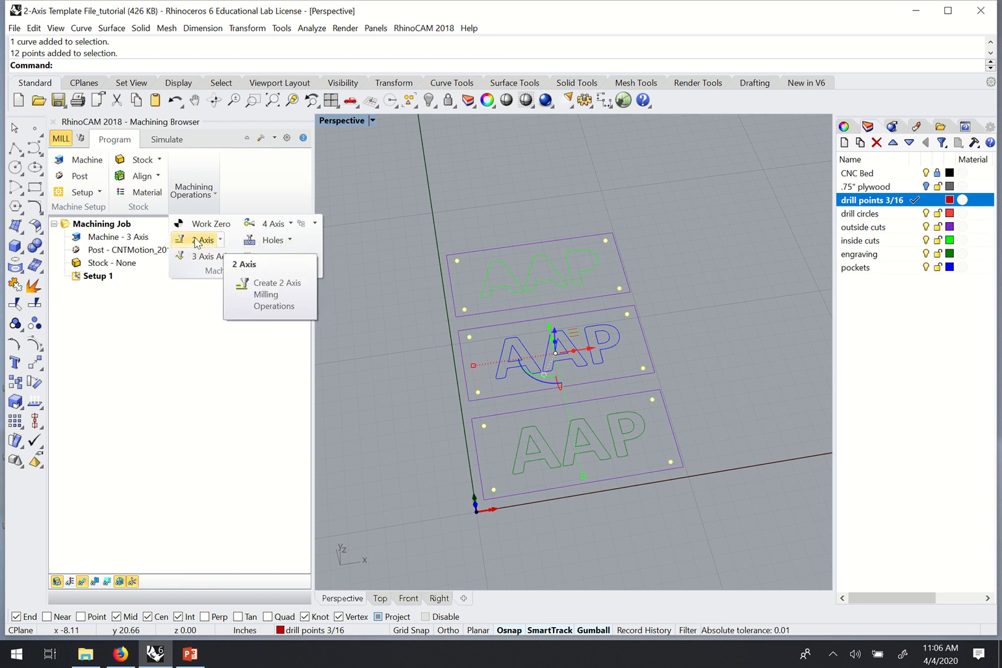
{"action": "left_click", "coordinate": [265, 243]}
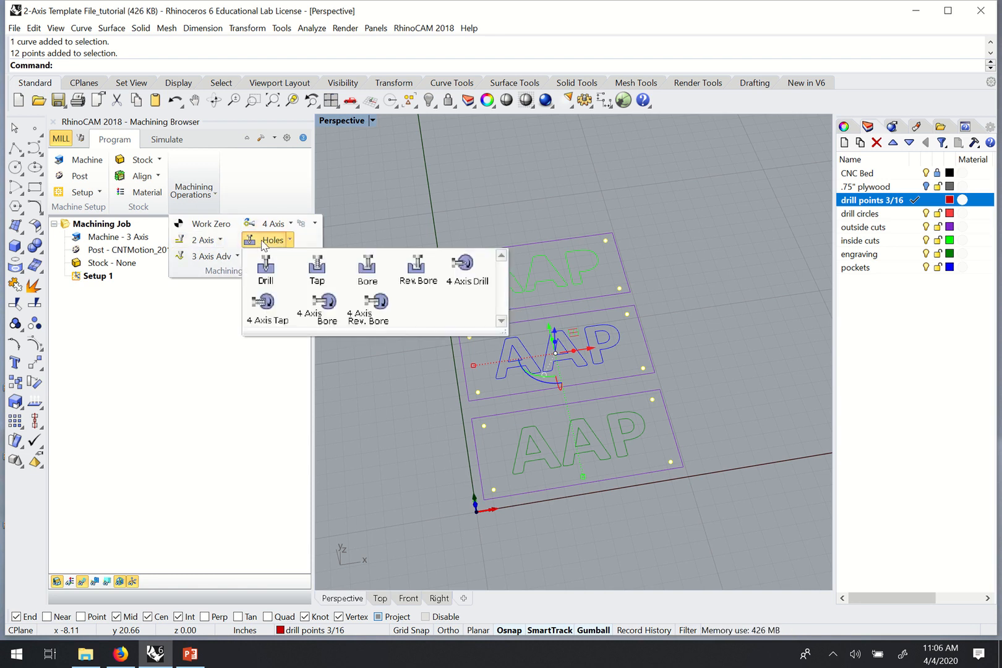
{"action": "left_click", "coordinate": [267, 267]}
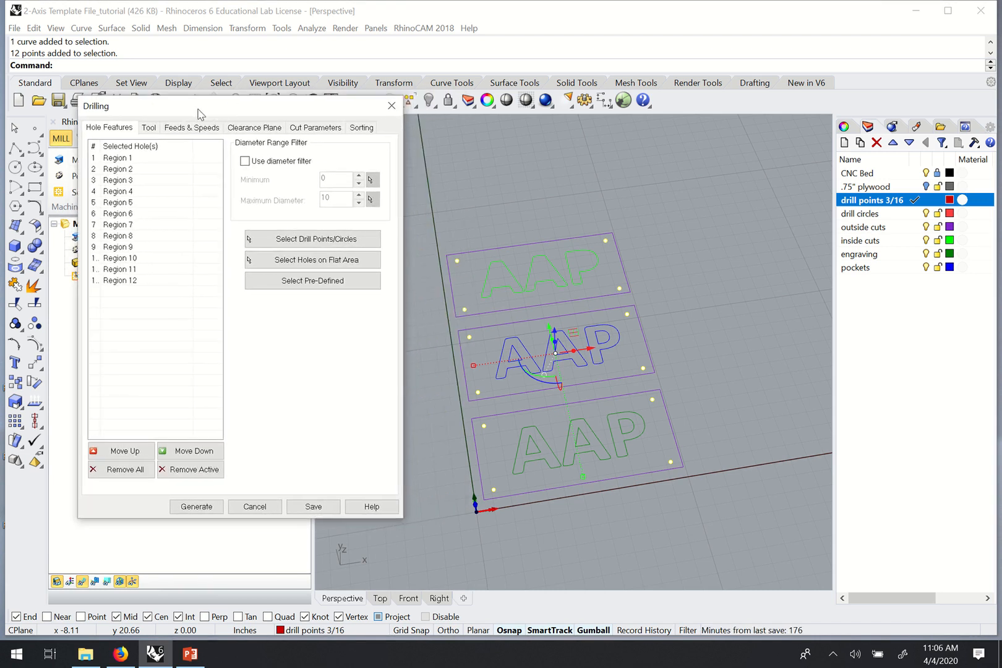
{"action": "left_click", "coordinate": [588, 170]}
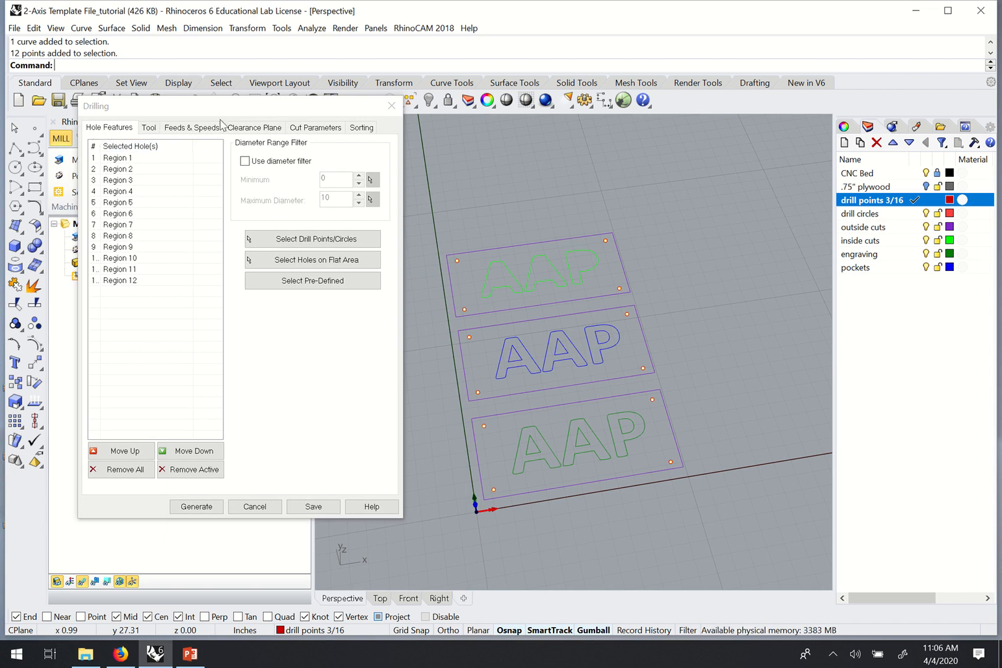
Step: Check which drill points the listed hole regions refer to by highlighting Region 1, Region 3 and Region 12
{"action": "left_click", "coordinate": [113, 131]}
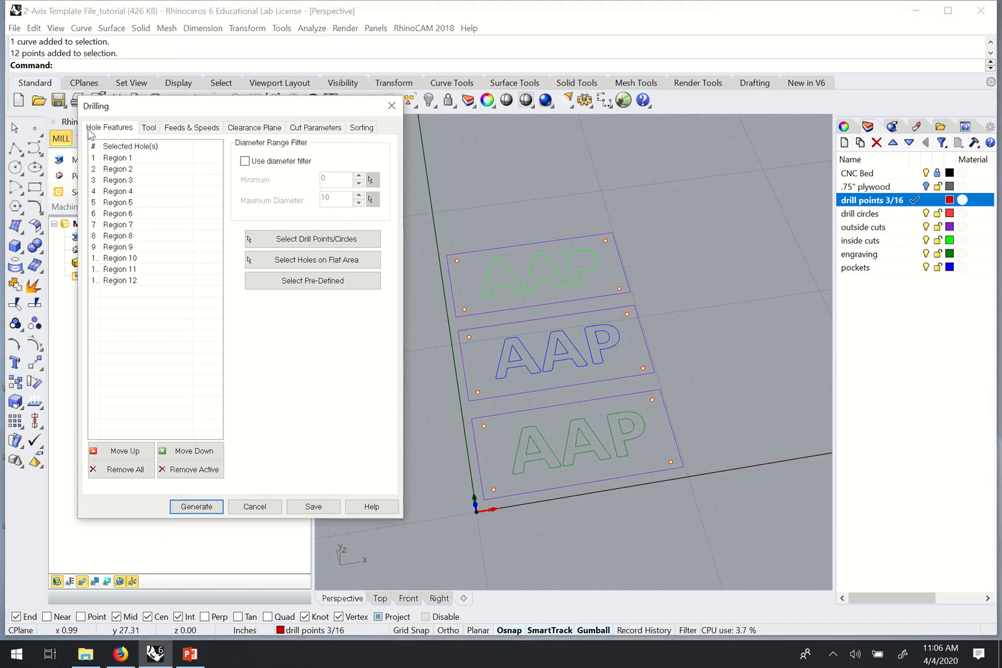
{"action": "left_click", "coordinate": [117, 158]}
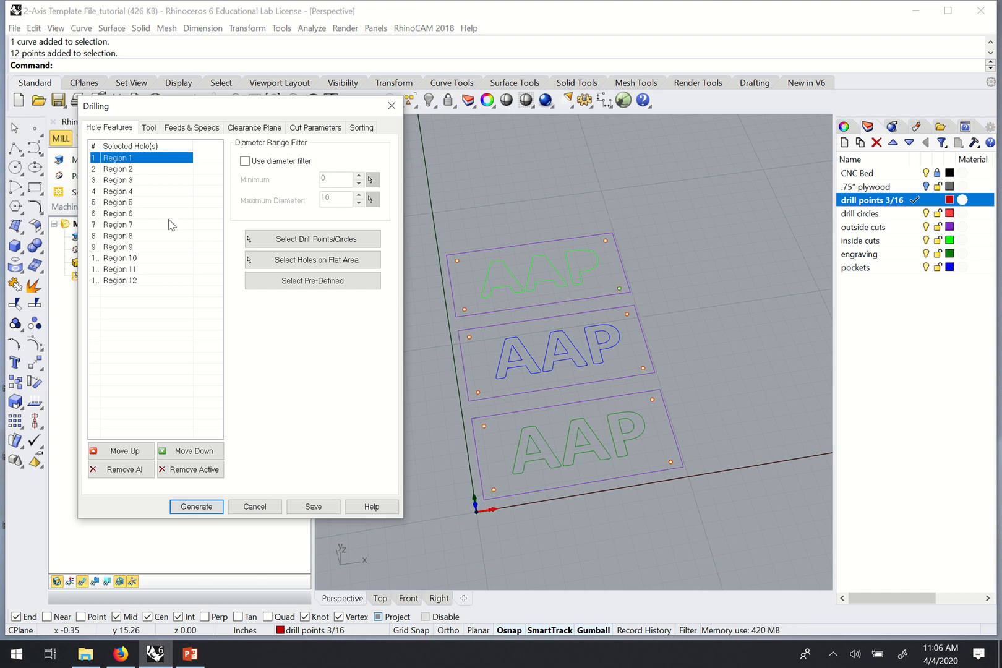
{"action": "left_click", "coordinate": [137, 180]}
{"action": "left_click", "coordinate": [140, 281]}
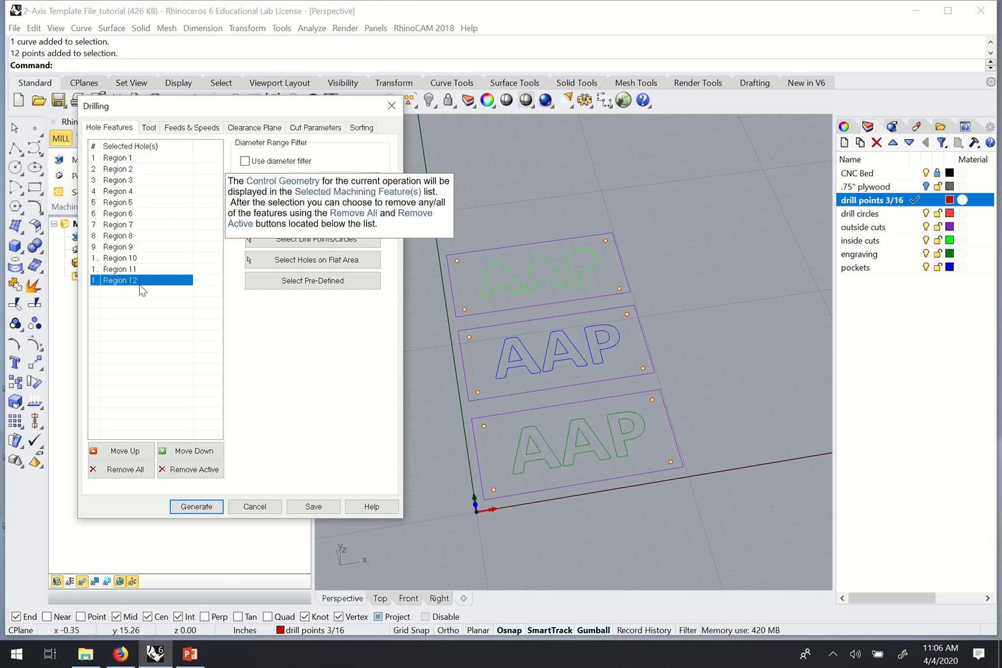
{"action": "left_click", "coordinate": [121, 158]}
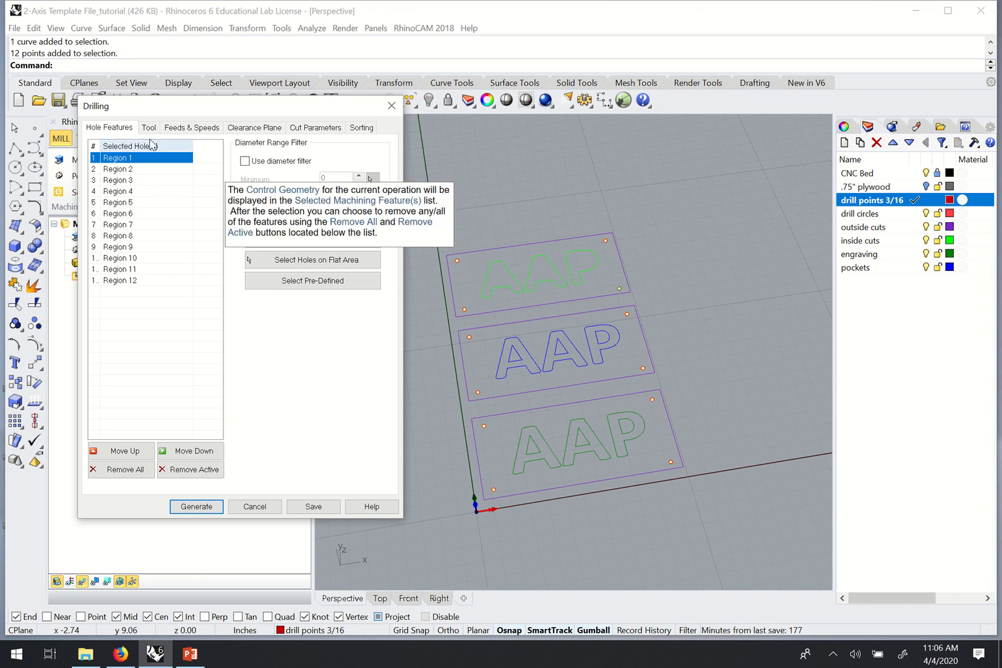
{"action": "left_click_drag", "start_coordinate": [137, 110], "coordinate": [136, 89]}
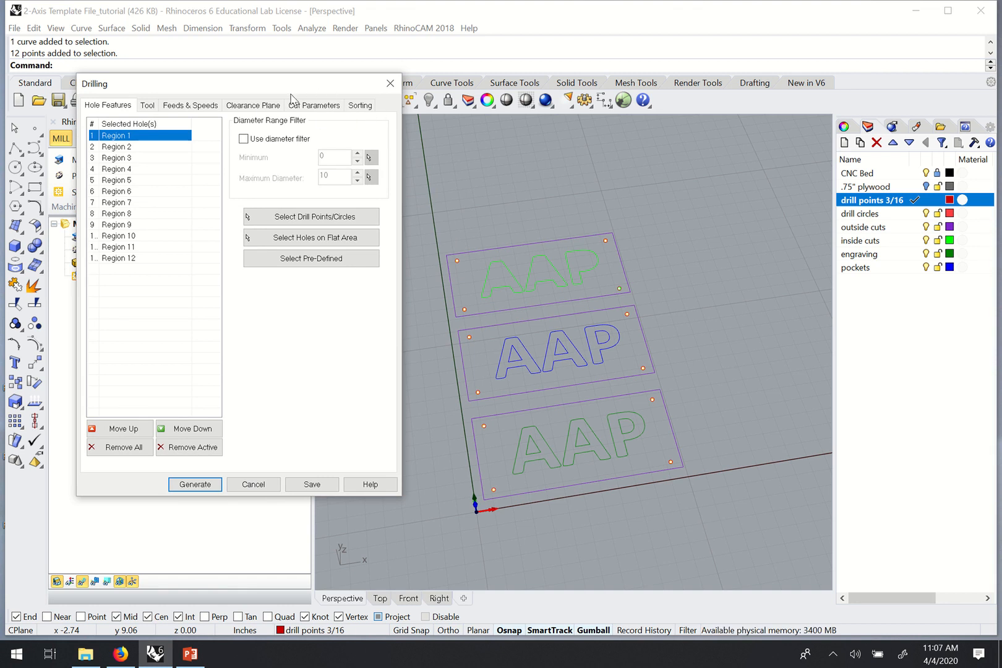
{"action": "left_click_drag", "start_coordinate": [291, 95], "coordinate": [270, 110]}
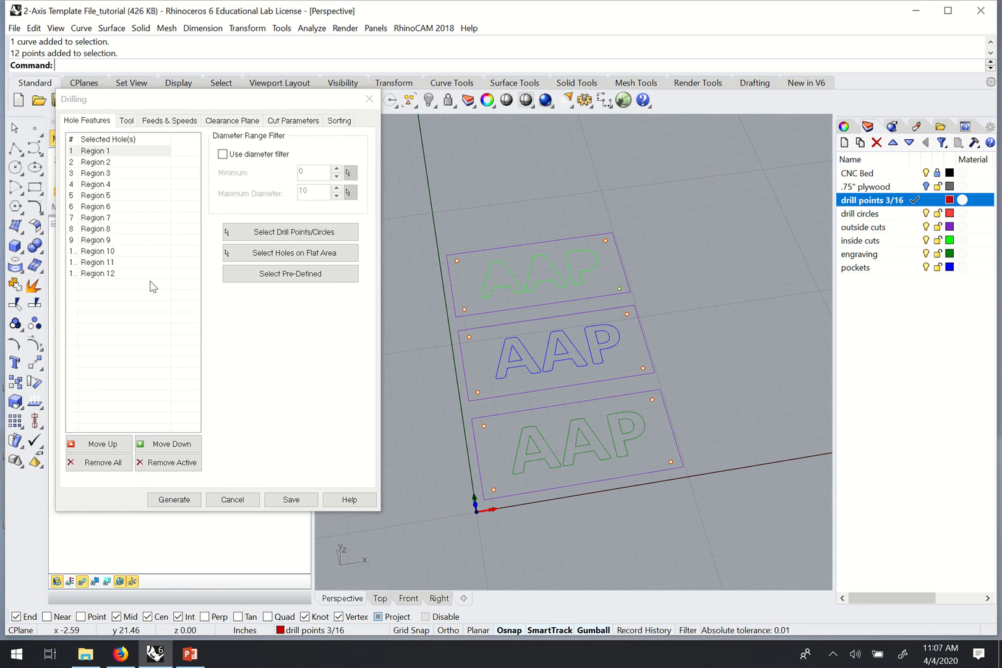
Step: Choose the 3/16 Drill (Softwood) as the tool for the drilling operation
{"action": "left_click", "coordinate": [127, 127]}
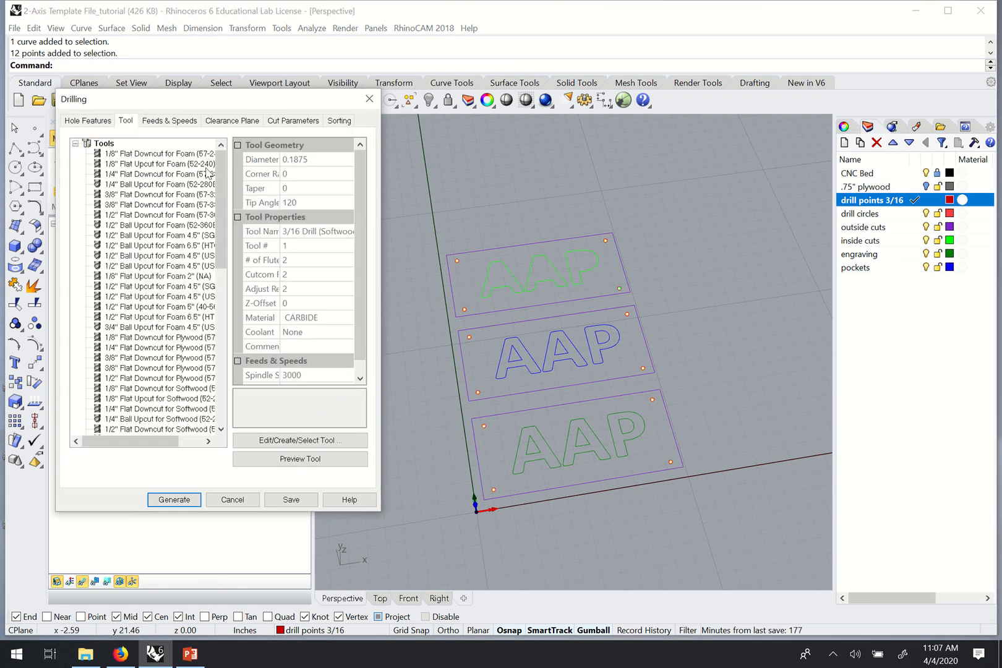
{"action": "mouse_move", "coordinate": [166, 99]}
{"action": "left_mouse_down"}
{"action": "mouse_move", "coordinate": [189, 92]}
{"action": "mouse_move", "coordinate": [163, 89]}
{"action": "left_mouse_up"}
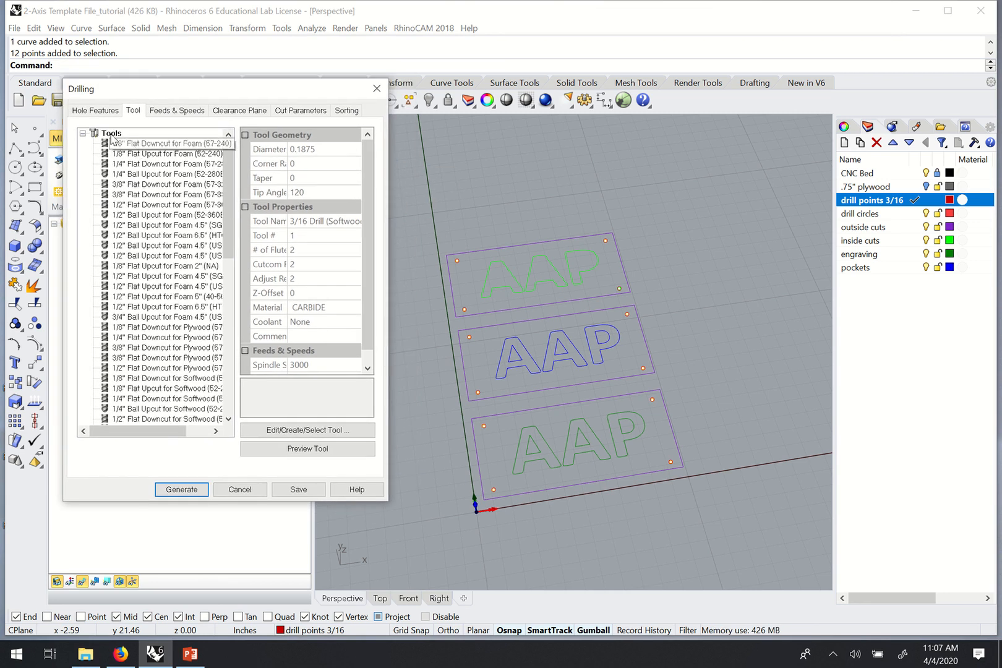
{"action": "mouse_move", "coordinate": [112, 141]}
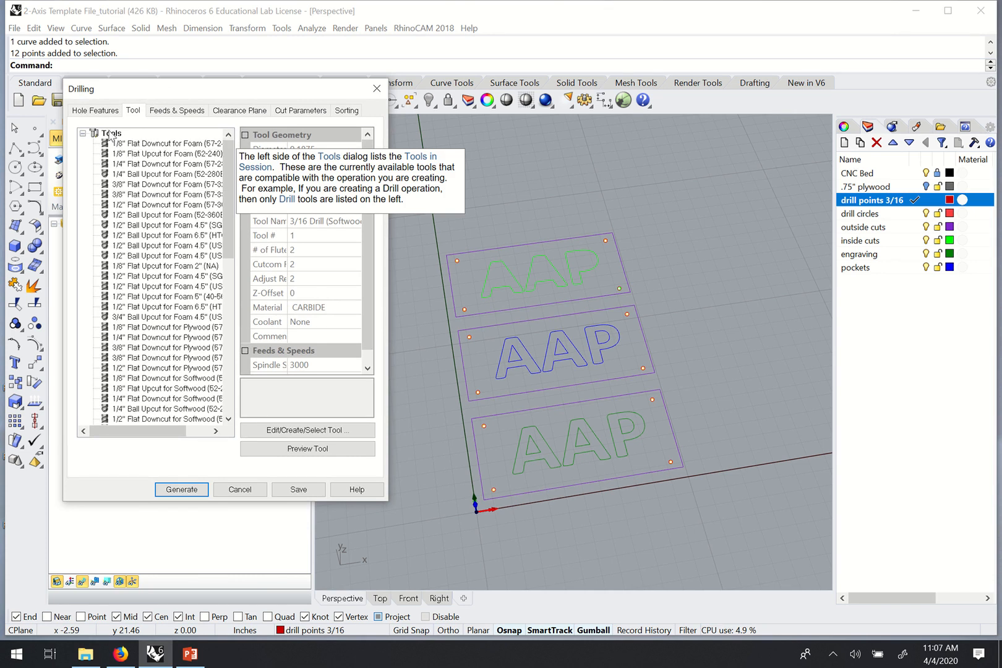
{"action": "mouse_move", "coordinate": [229, 174]}
{"action": "left_mouse_down"}
{"action": "mouse_move", "coordinate": [241, 334]}
{"action": "mouse_move", "coordinate": [225, 159]}
{"action": "left_mouse_up"}
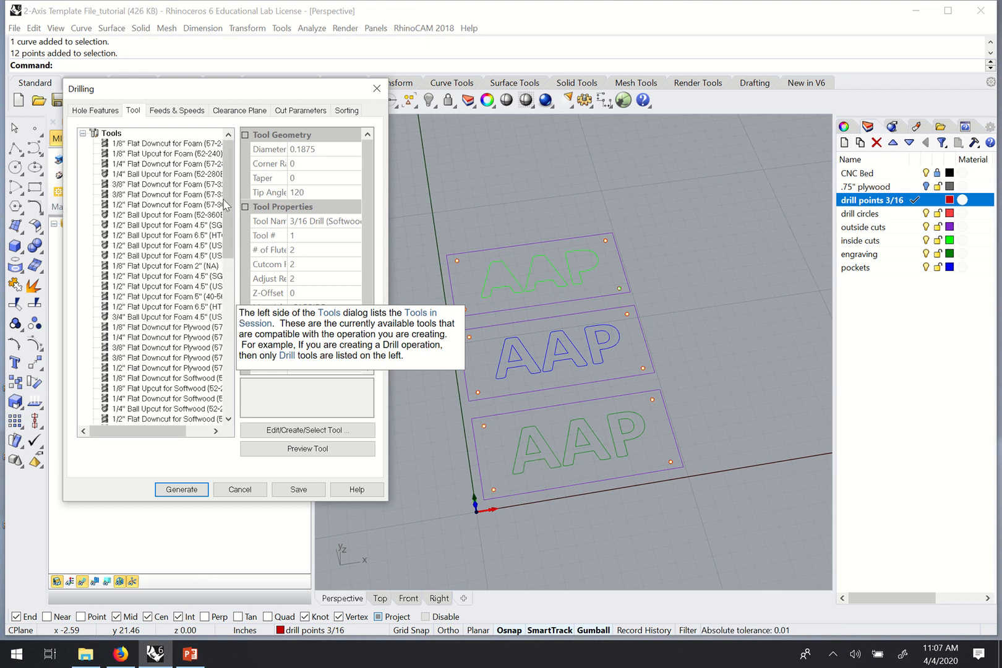
{"action": "left_click_drag", "start_coordinate": [228, 176], "coordinate": [225, 209]}
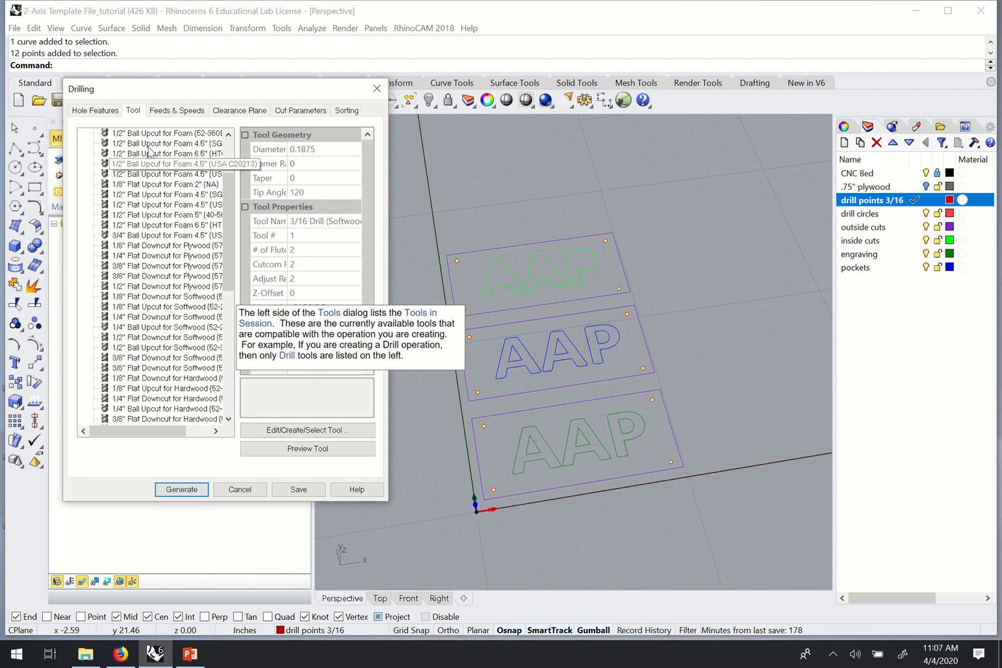
{"action": "scroll", "coordinate": [149, 195], "scroll_direction": "up", "scroll_amount": 3}
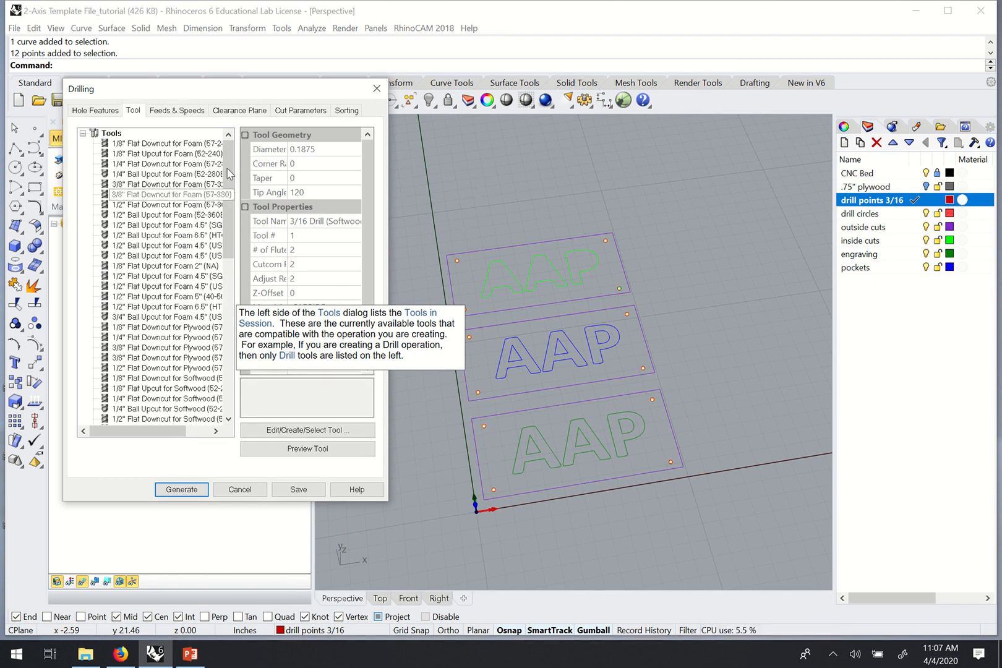
{"action": "left_click_drag", "start_coordinate": [228, 165], "coordinate": [240, 263]}
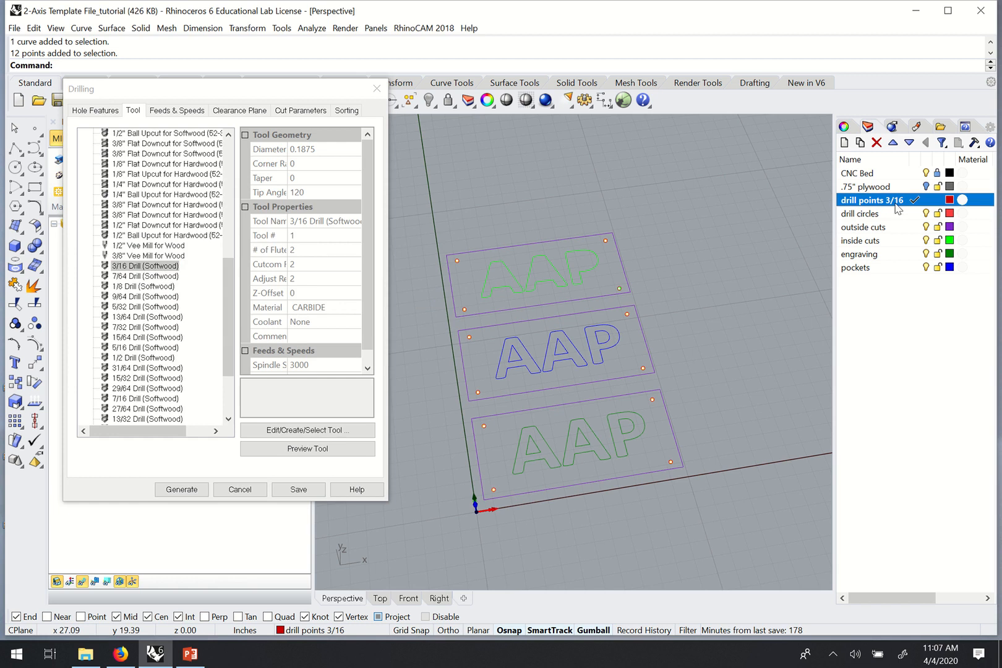
{"action": "left_click", "coordinate": [139, 267]}
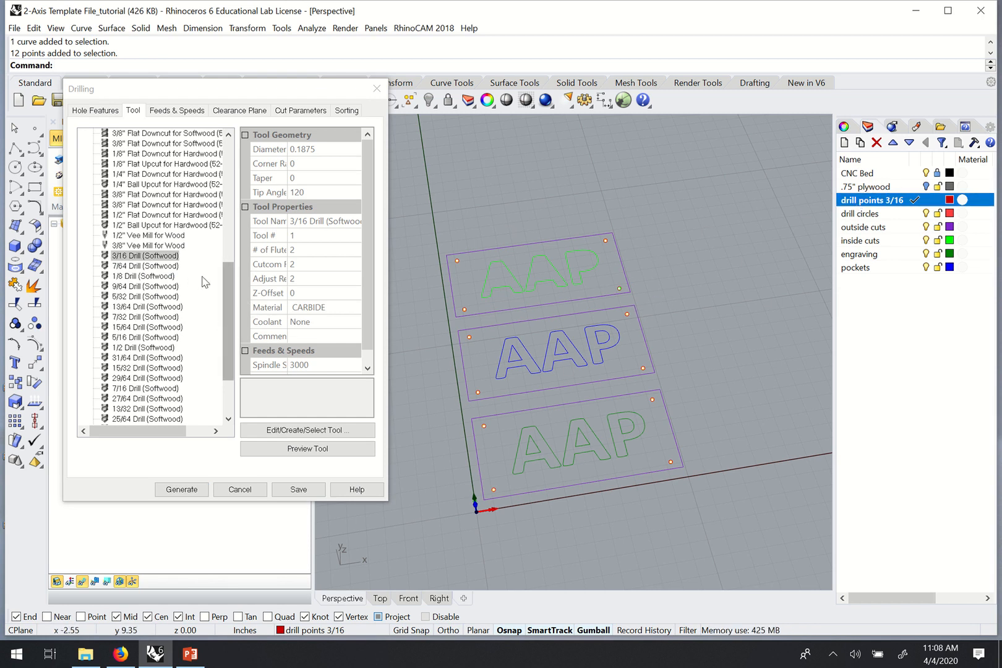
{"action": "left_click", "coordinate": [117, 257]}
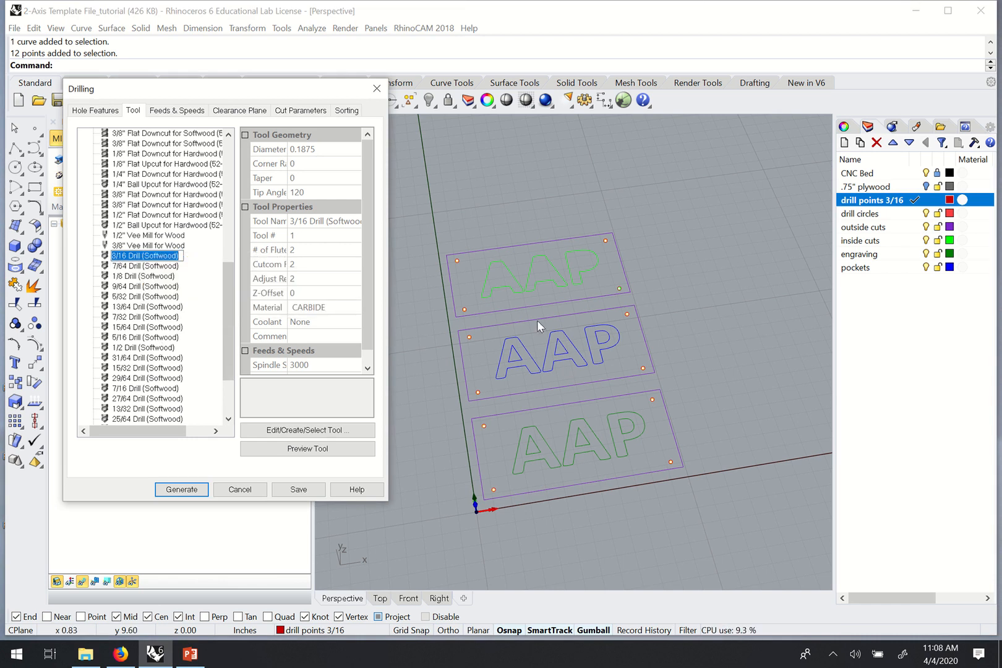
{"action": "right_click_drag", "start_coordinate": [609, 291], "coordinate": [621, 328]}
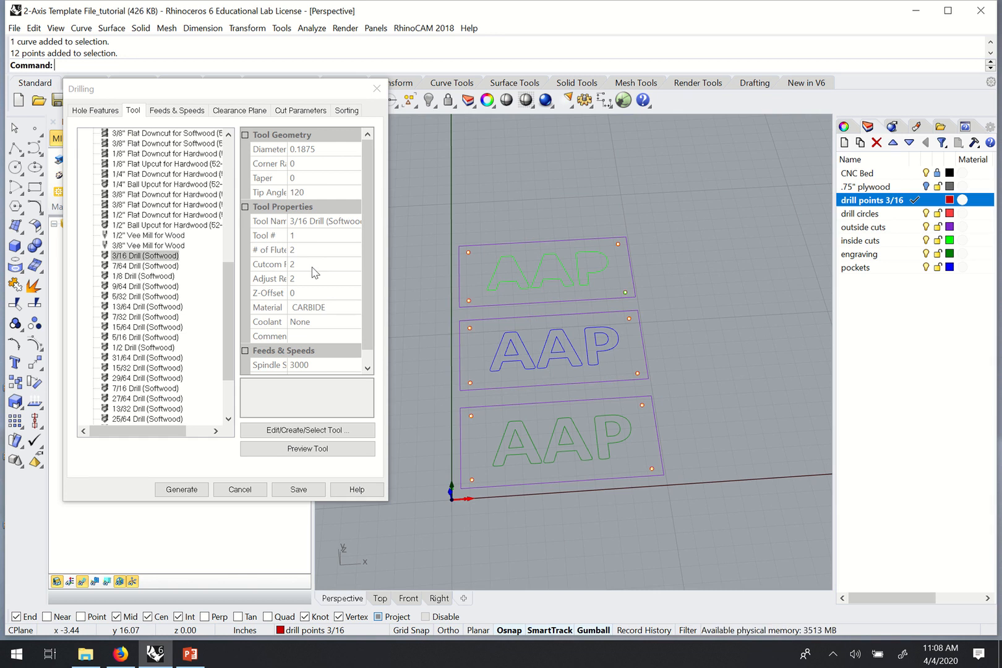
{"action": "right_click_drag", "start_coordinate": [457, 325], "coordinate": [464, 306]}
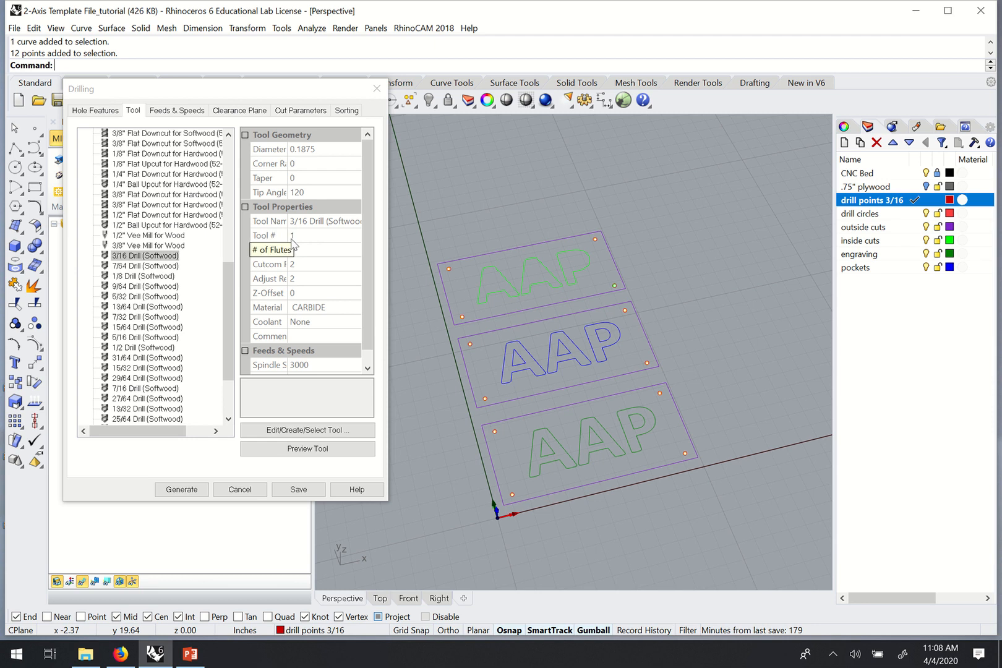
{"action": "right_click_drag", "start_coordinate": [677, 310], "coordinate": [652, 338]}
{"action": "right_click_drag", "start_coordinate": [454, 298], "coordinate": [428, 298]}
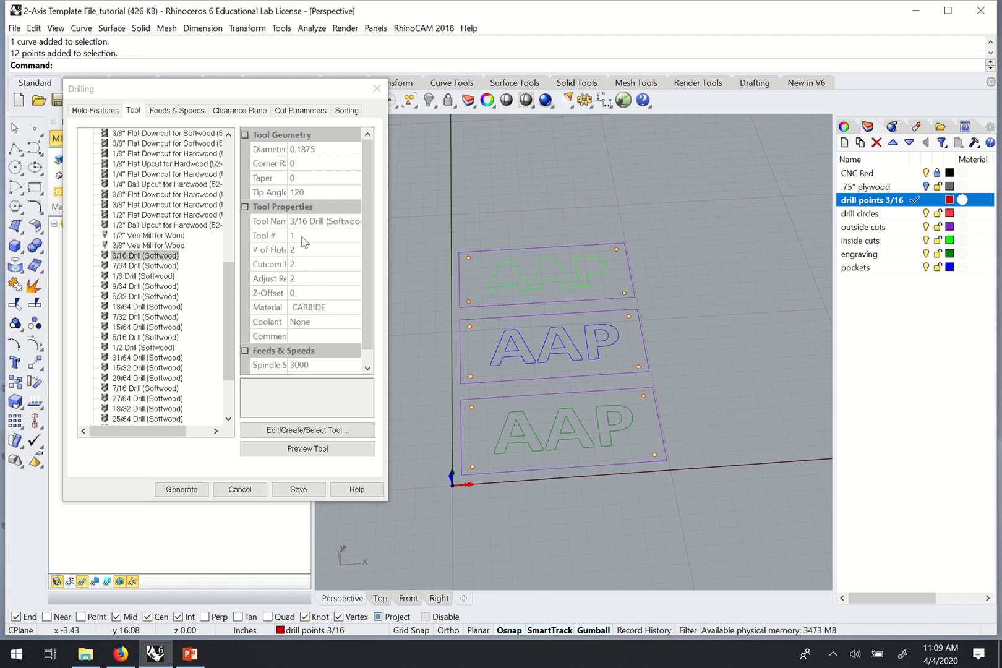
{"action": "right_click_drag", "start_coordinate": [615, 315], "coordinate": [611, 332]}
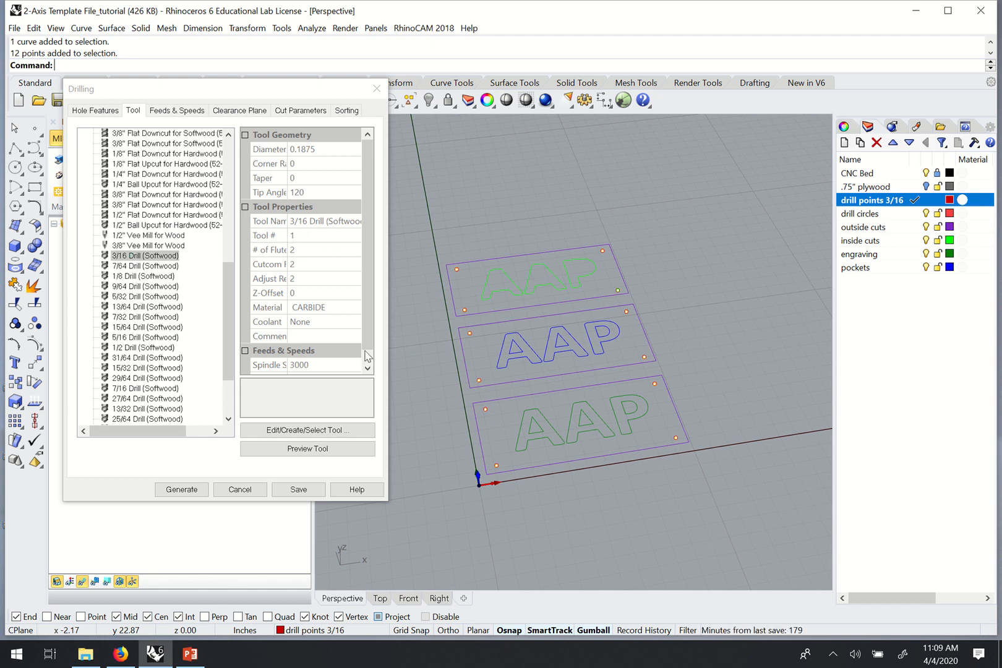
Step: Open the 3/16 Drill (Softwood) definition for editing and examine its diagram, name, dimensions and properties
{"action": "left_click", "coordinate": [294, 436]}
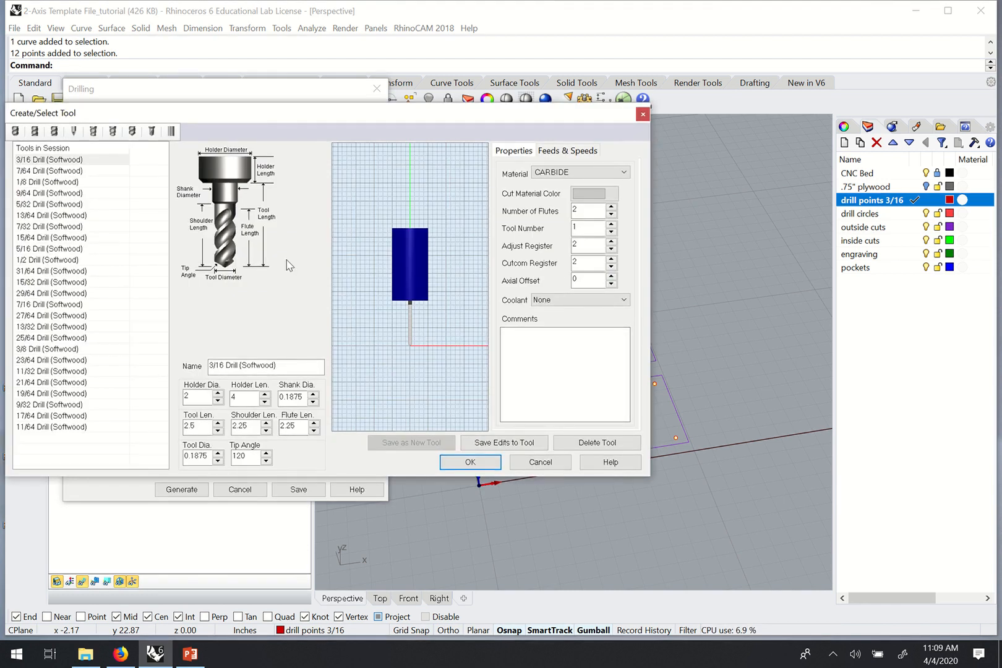
{"action": "left_click_drag", "start_coordinate": [273, 113], "coordinate": [364, 101]}
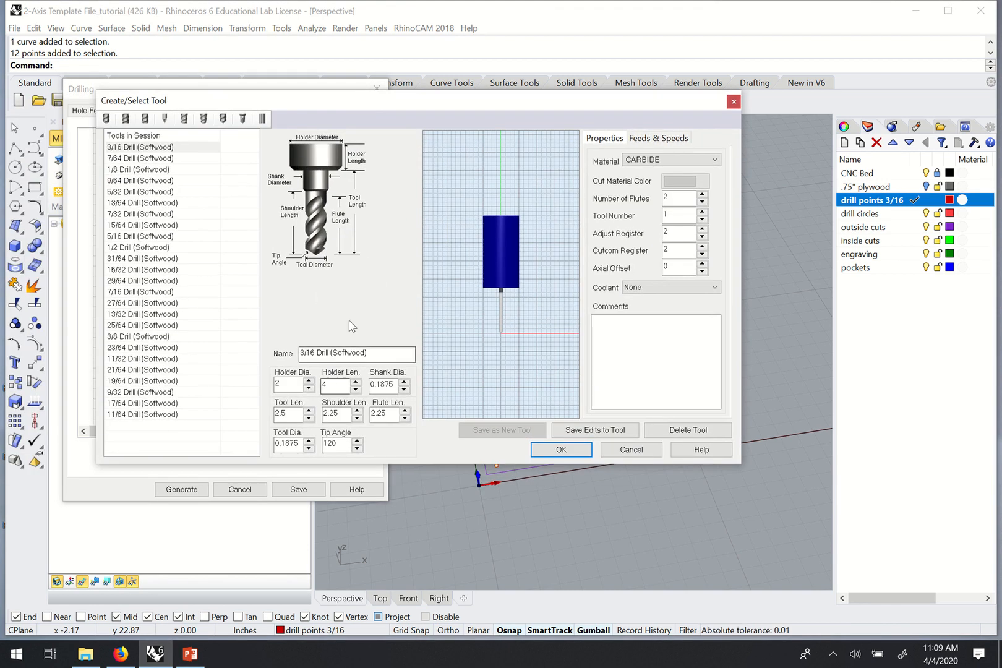
{"action": "mouse_move", "coordinate": [178, 164]}
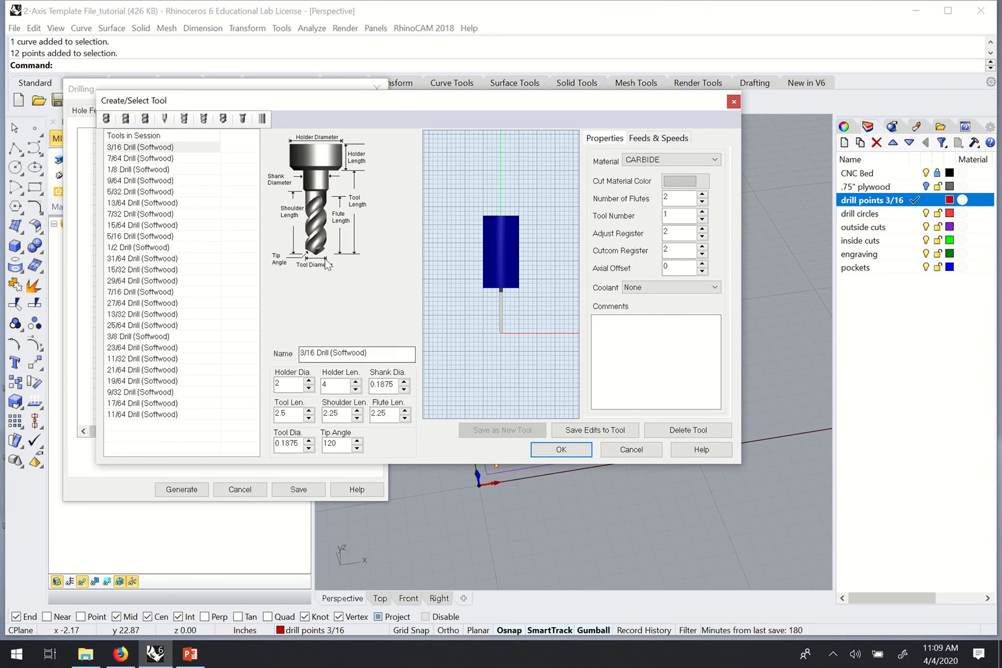
{"action": "mouse_move", "coordinate": [360, 160]}
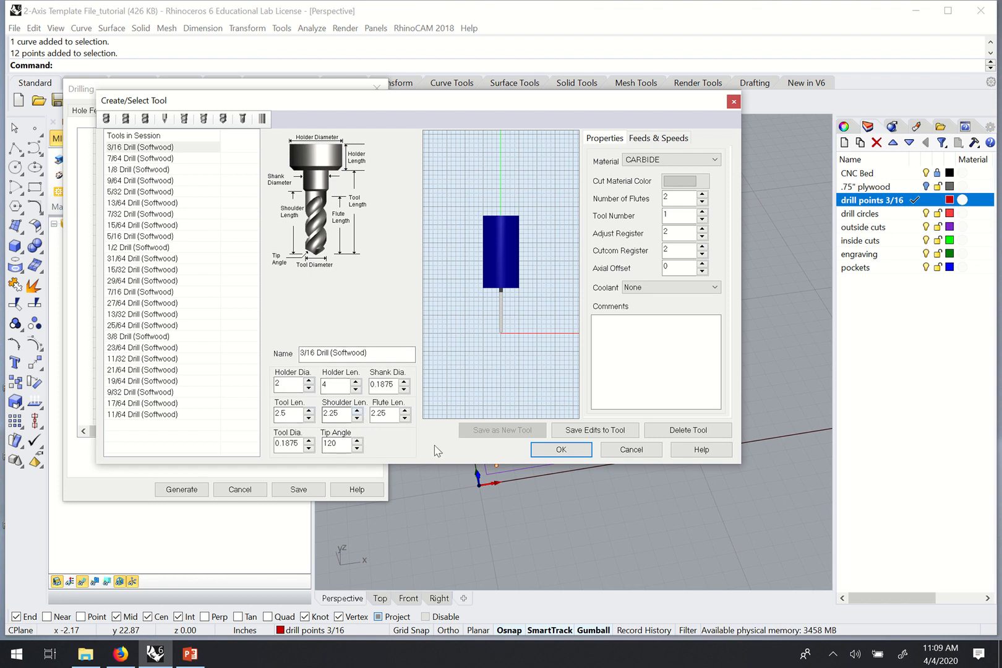
{"action": "left_click", "coordinate": [381, 354]}
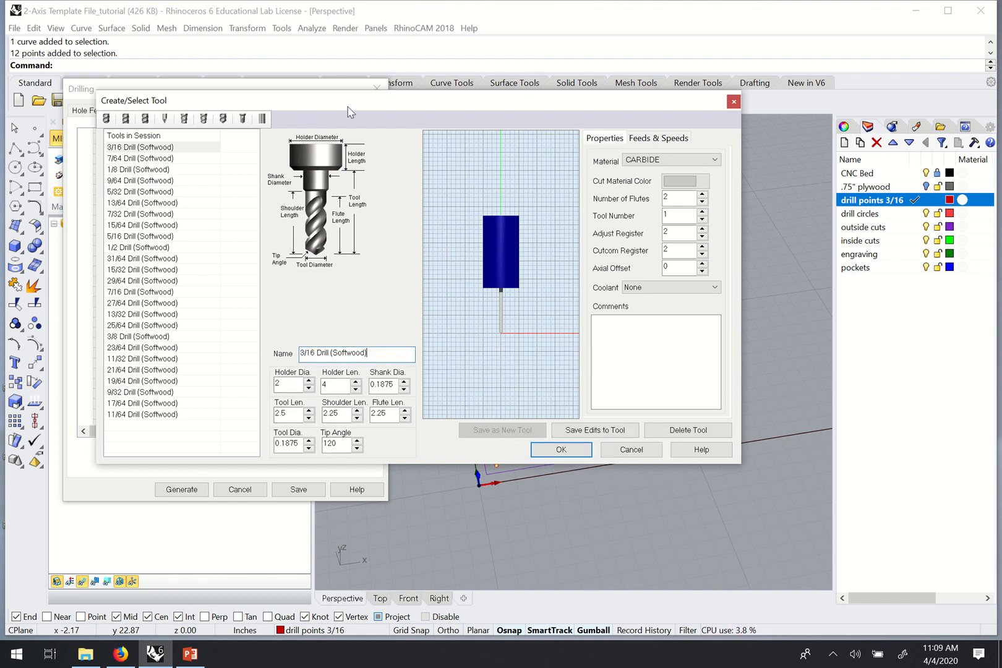
{"action": "left_click_drag", "start_coordinate": [347, 108], "coordinate": [340, 100]}
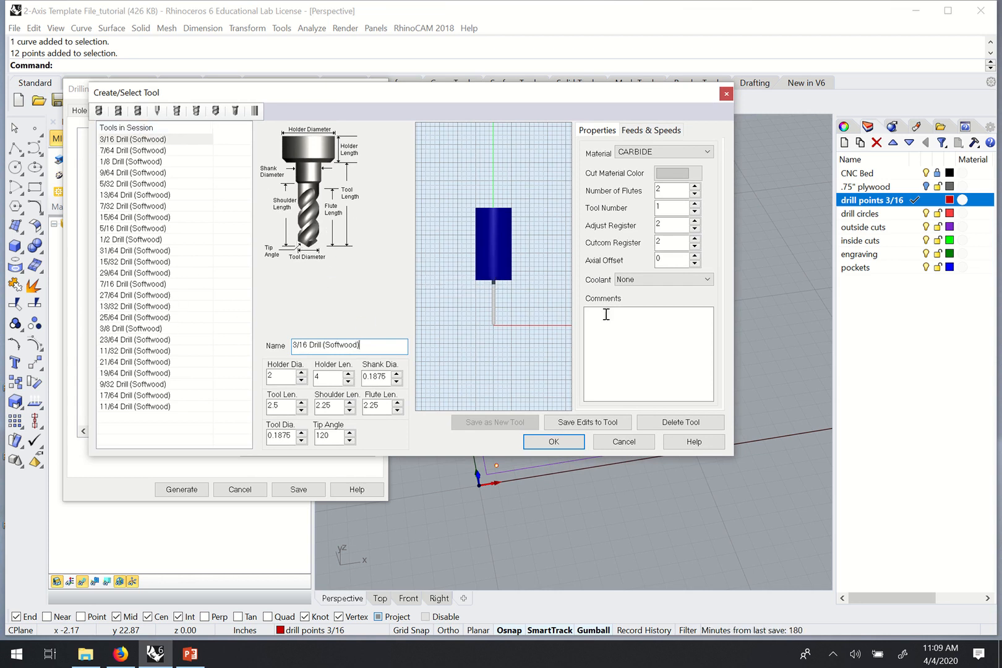
{"action": "left_click_drag", "start_coordinate": [376, 107], "coordinate": [415, 91]}
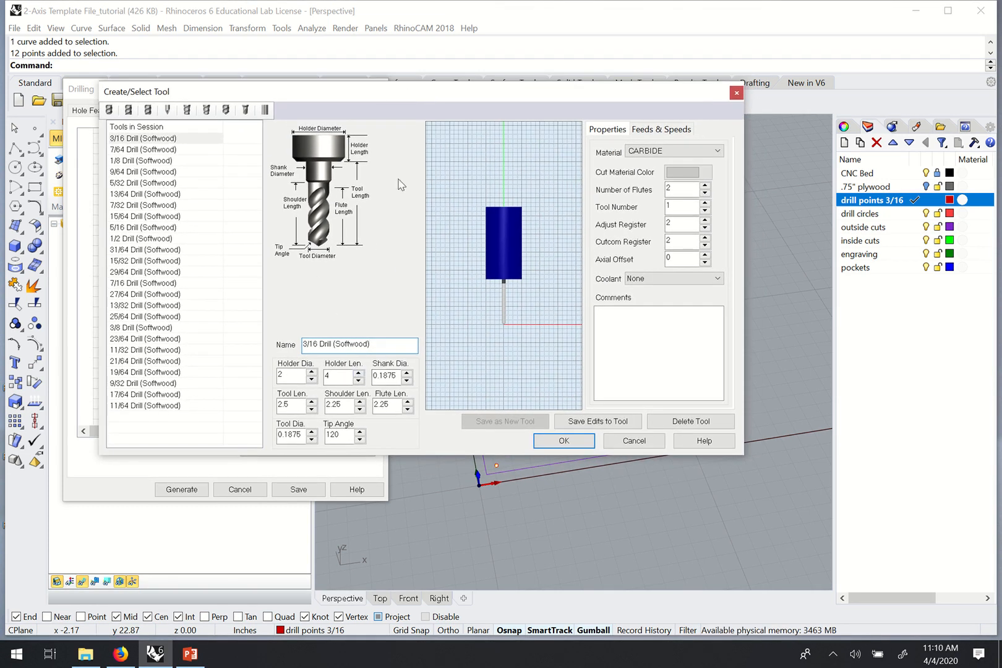
{"action": "left_click_drag", "start_coordinate": [400, 92], "coordinate": [417, 85]}
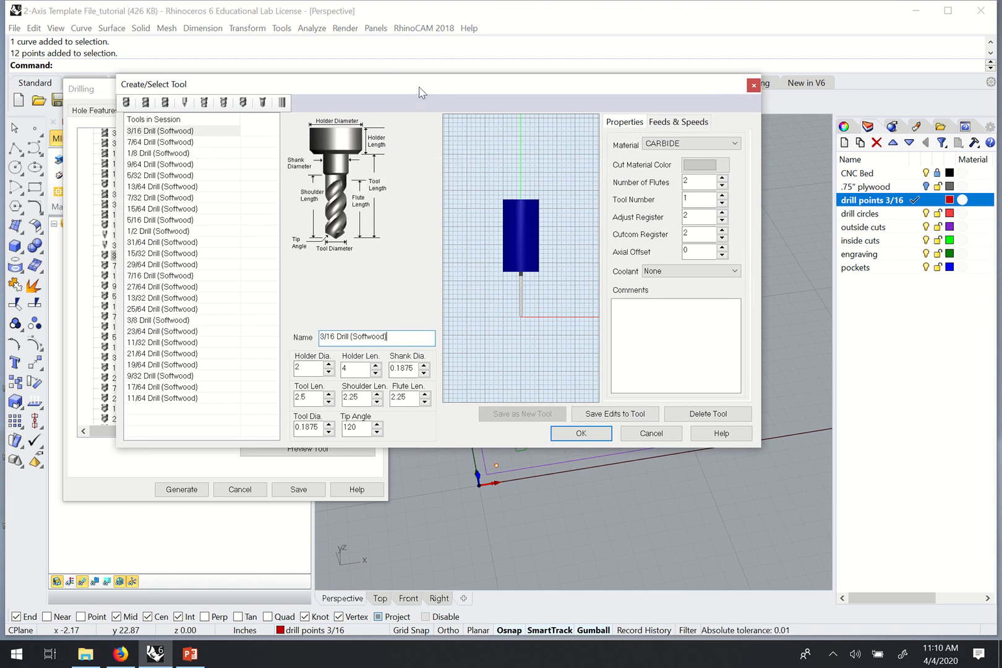
{"action": "left_click_drag", "start_coordinate": [420, 93], "coordinate": [405, 104]}
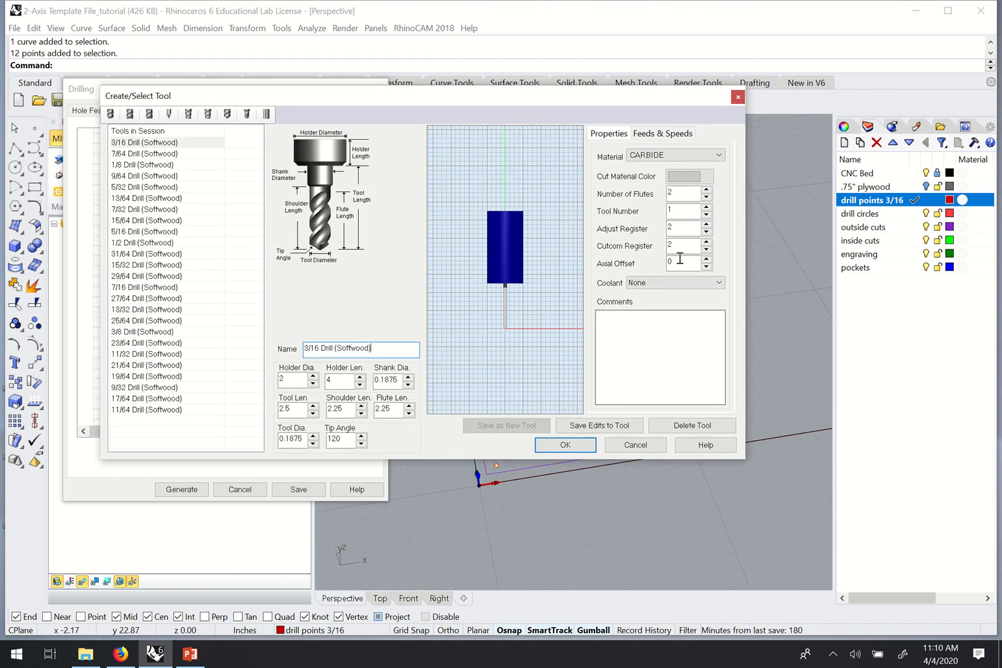
Step: Set the tool number of the 3/16 Drill (Softwood) to 2 and save the edits to the tool
{"action": "left_click_drag", "start_coordinate": [690, 212], "coordinate": [644, 211]}
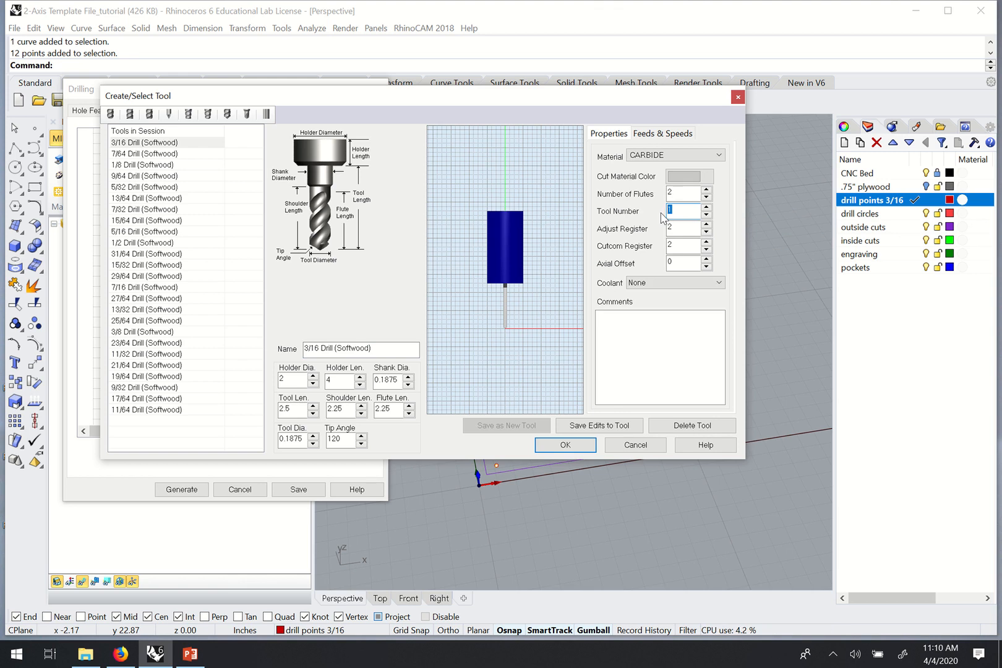
{"action": "left_click", "coordinate": [608, 426]}
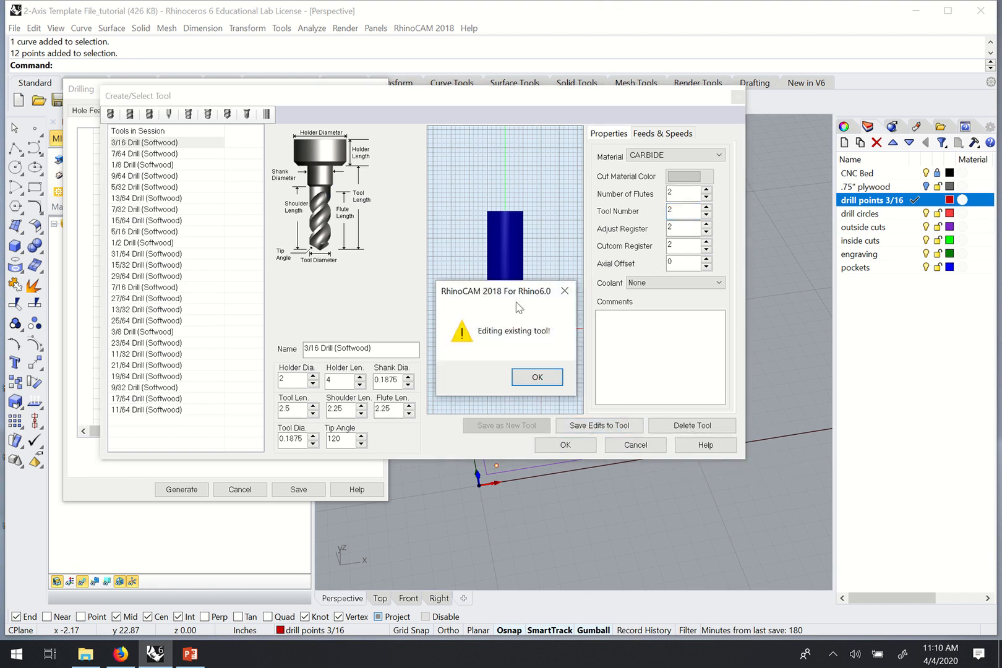
{"action": "left_click_drag", "start_coordinate": [513, 291], "coordinate": [486, 268]}
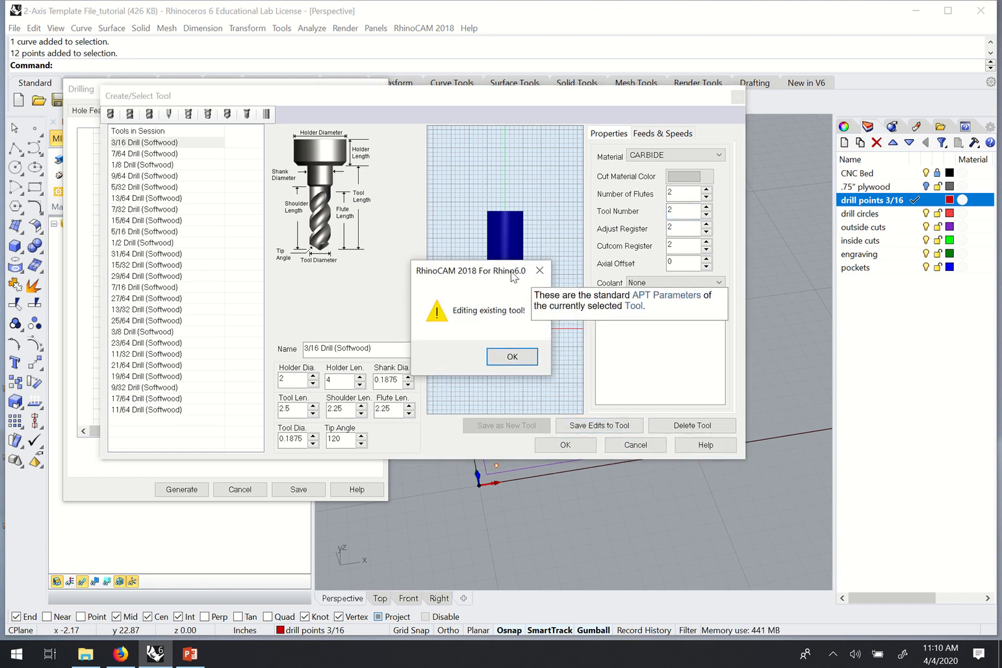
{"action": "left_click", "coordinate": [513, 357]}
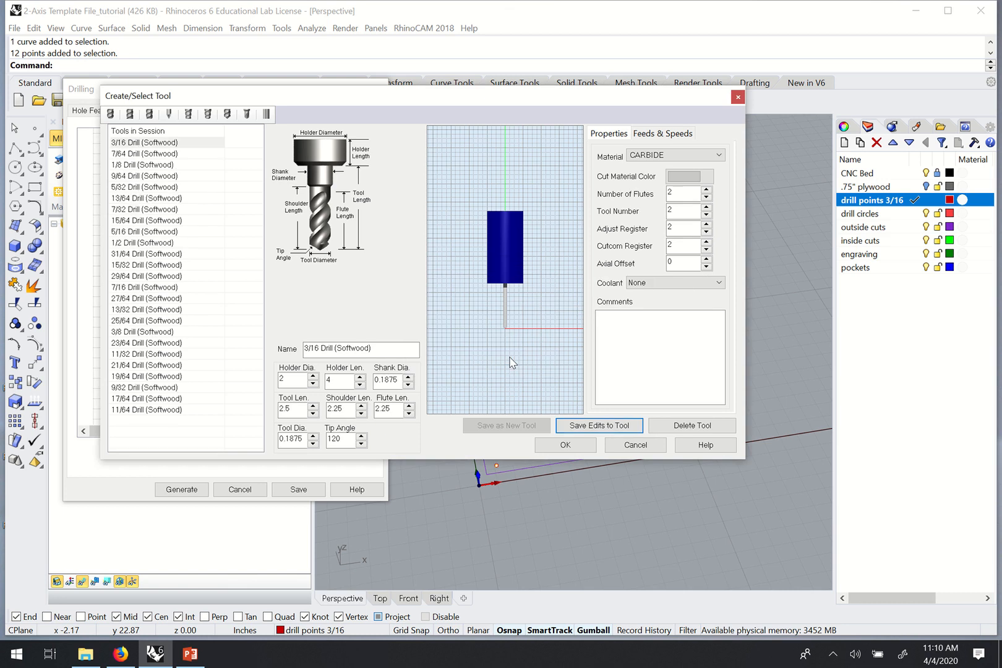
{"action": "left_click", "coordinate": [565, 445]}
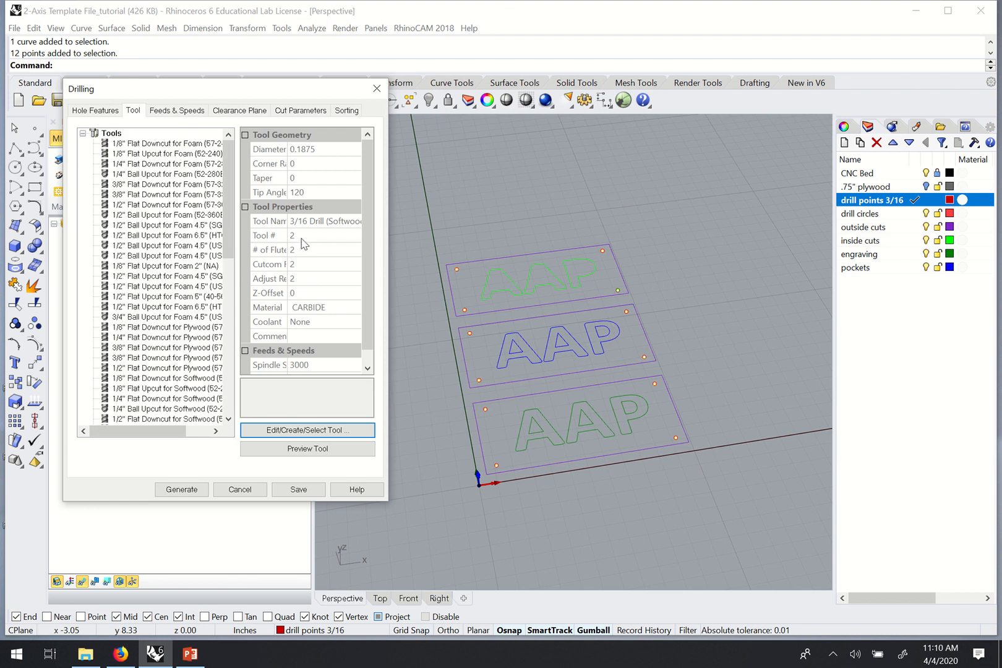
Step: Reopen the 3/16 Drill (Softwood) definition, set its tool number to 1 and save the edits to the tool
{"action": "left_click", "coordinate": [295, 423]}
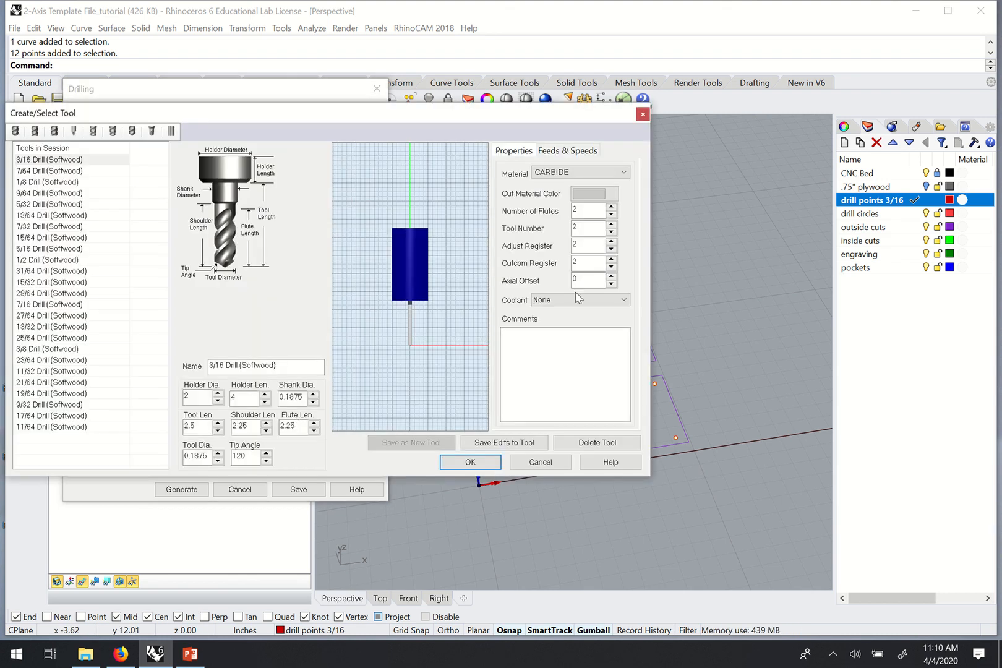
{"action": "double_click", "coordinate": [579, 227]}
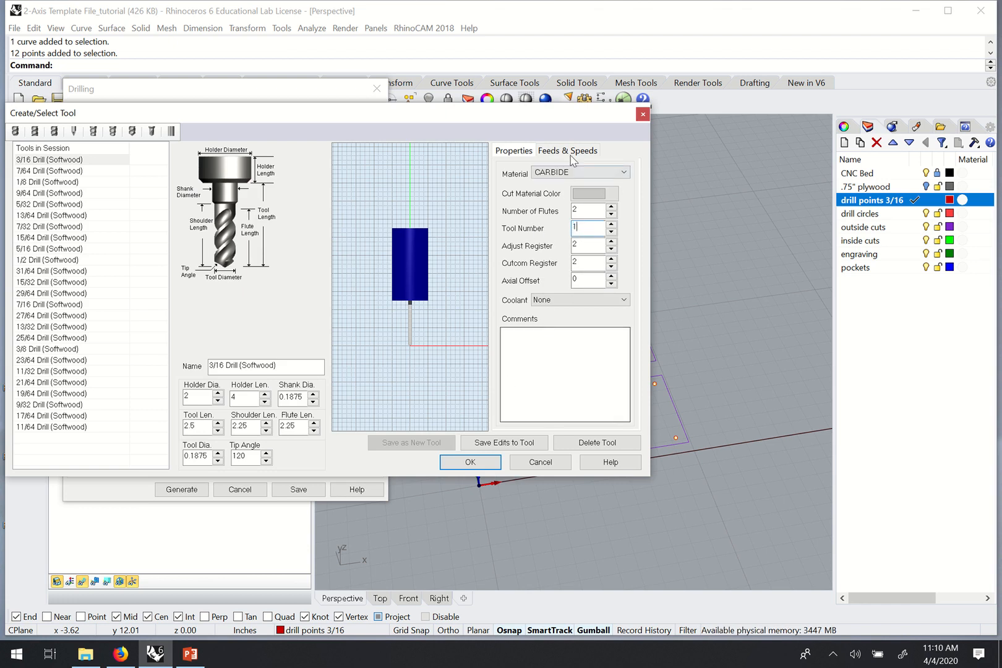
{"action": "left_click", "coordinate": [498, 443]}
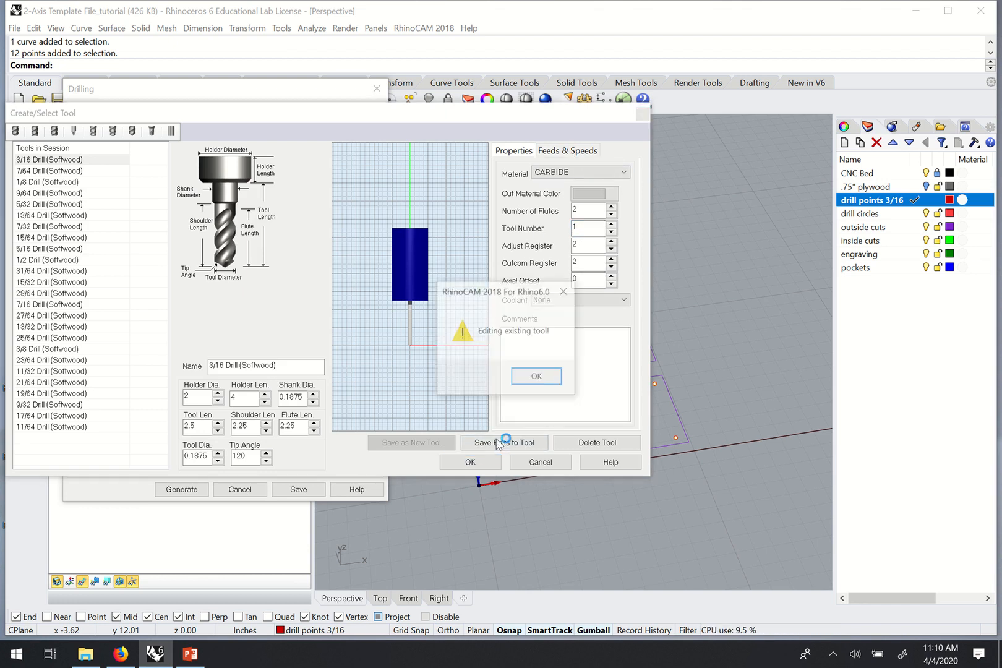
{"action": "left_click", "coordinate": [537, 376]}
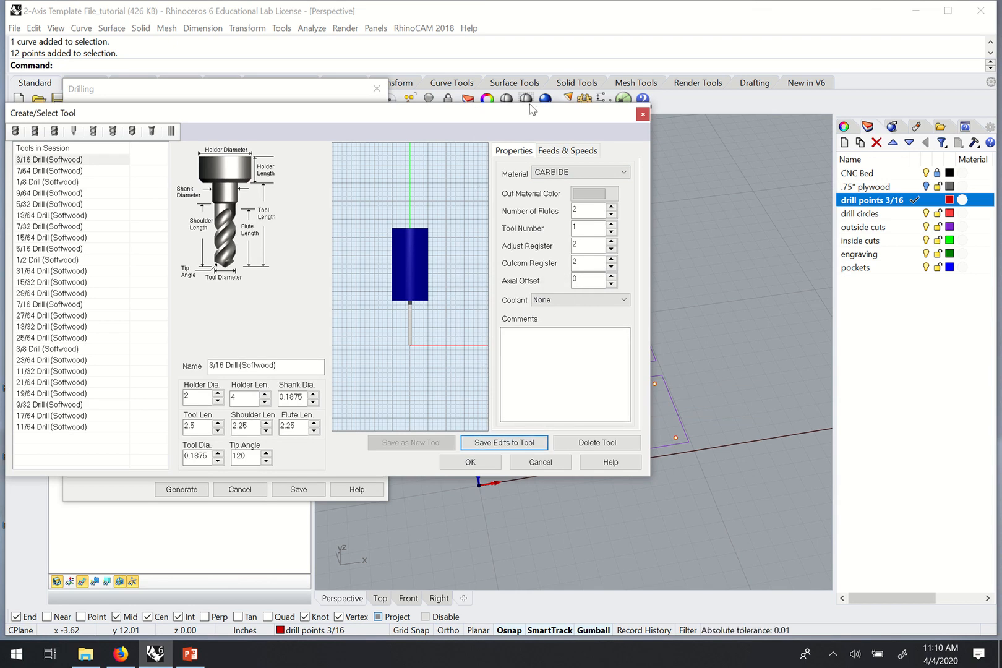
Step: Review the spindle speed and feed rates stored with the 3/16 Drill (Softwood) and close its definition
{"action": "left_click_drag", "start_coordinate": [434, 112], "coordinate": [480, 112]}
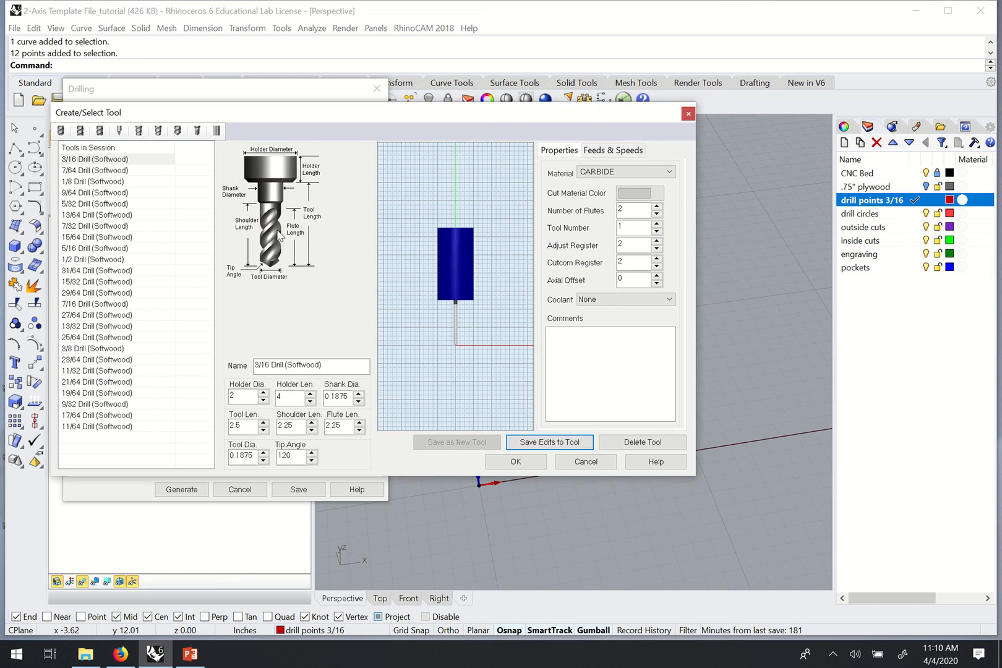
{"action": "left_click", "coordinate": [615, 152]}
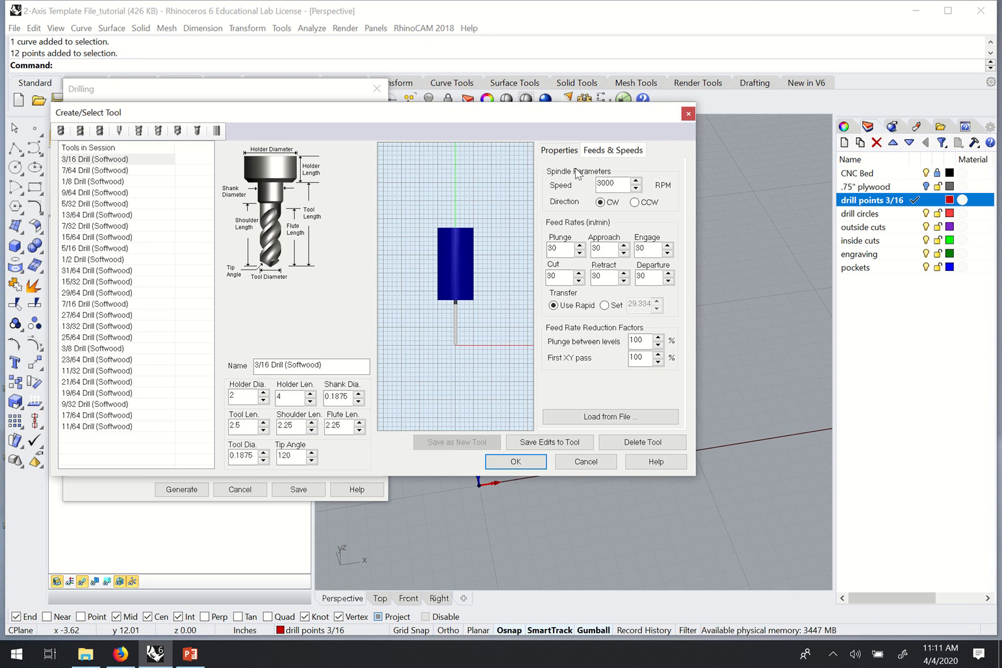
{"action": "double_click", "coordinate": [613, 184]}
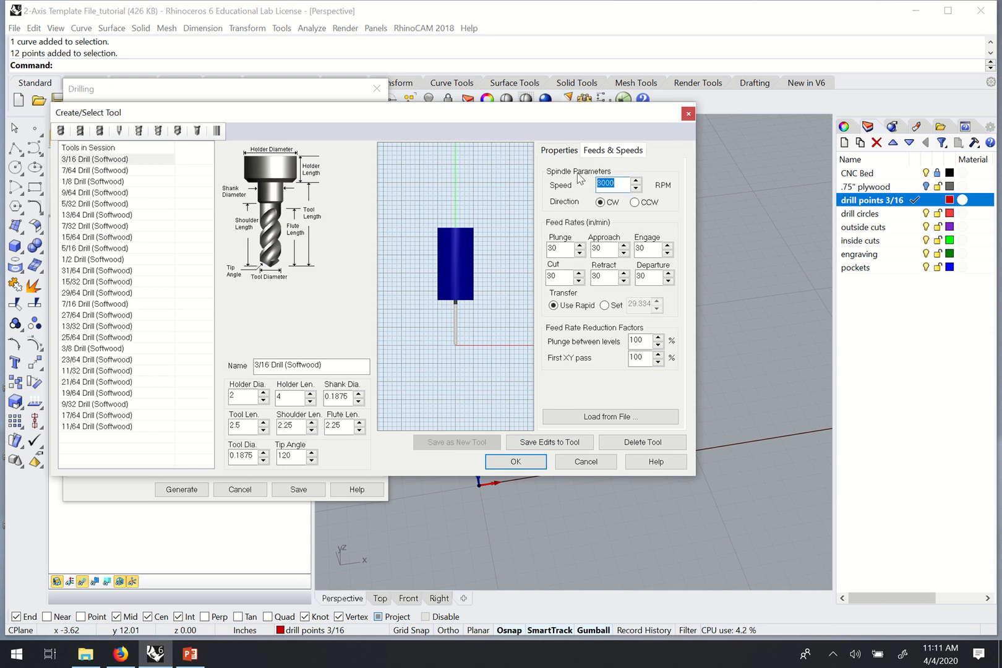
{"action": "left_click", "coordinate": [617, 184]}
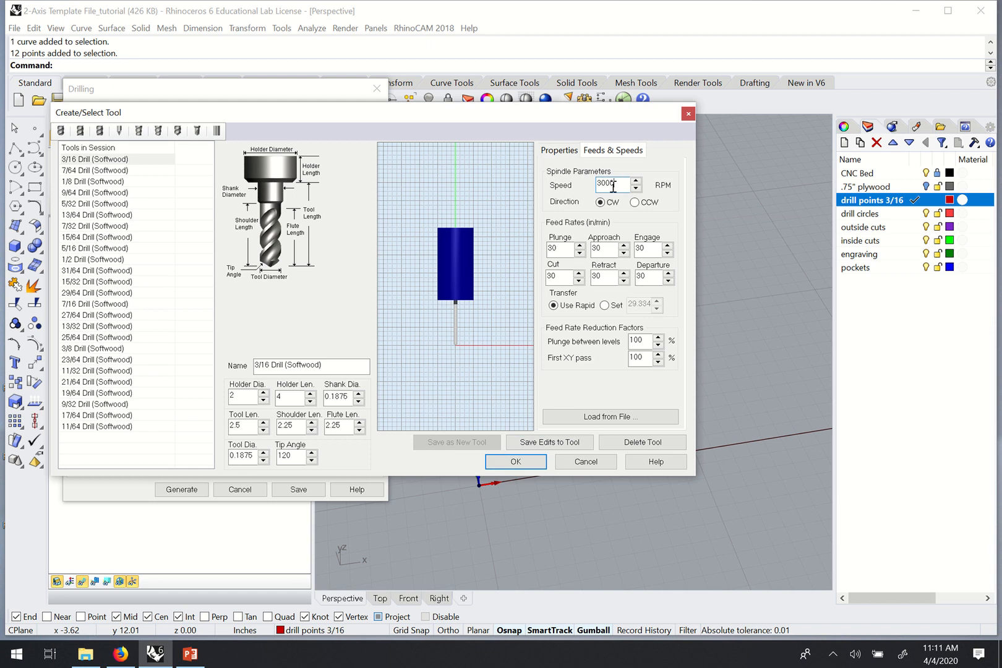
{"action": "double_click", "coordinate": [621, 184]}
{"action": "double_click", "coordinate": [597, 184]}
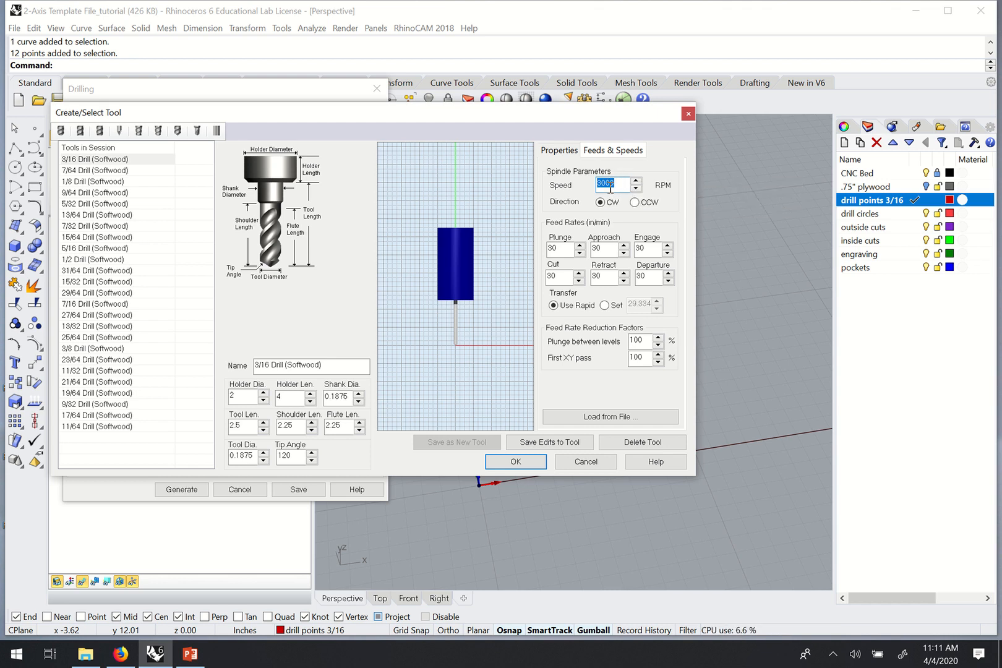
{"action": "left_click", "coordinate": [619, 183]}
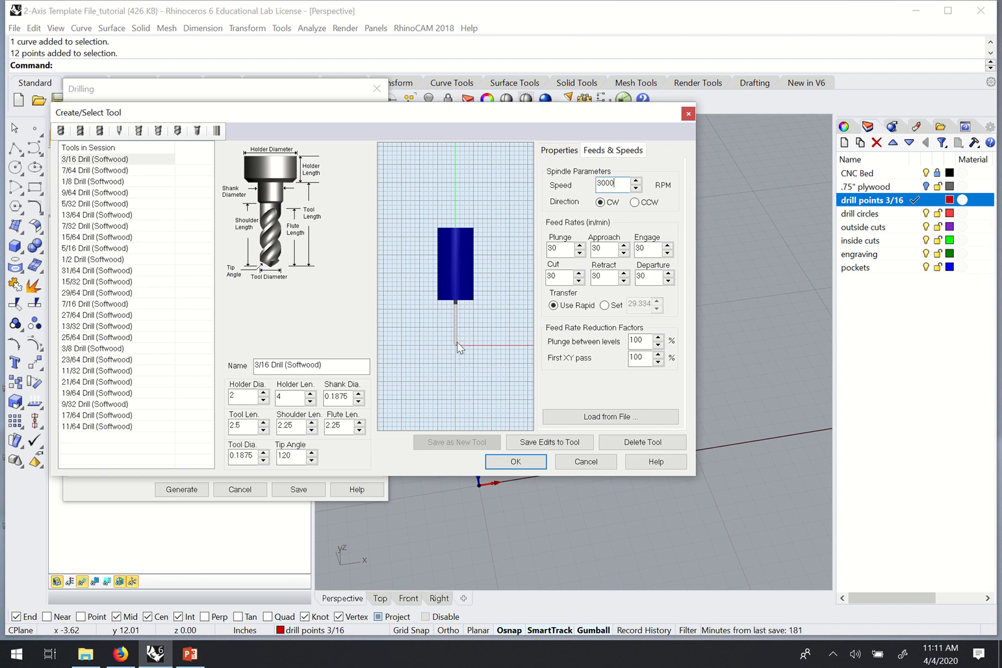
{"action": "double_click", "coordinate": [621, 184]}
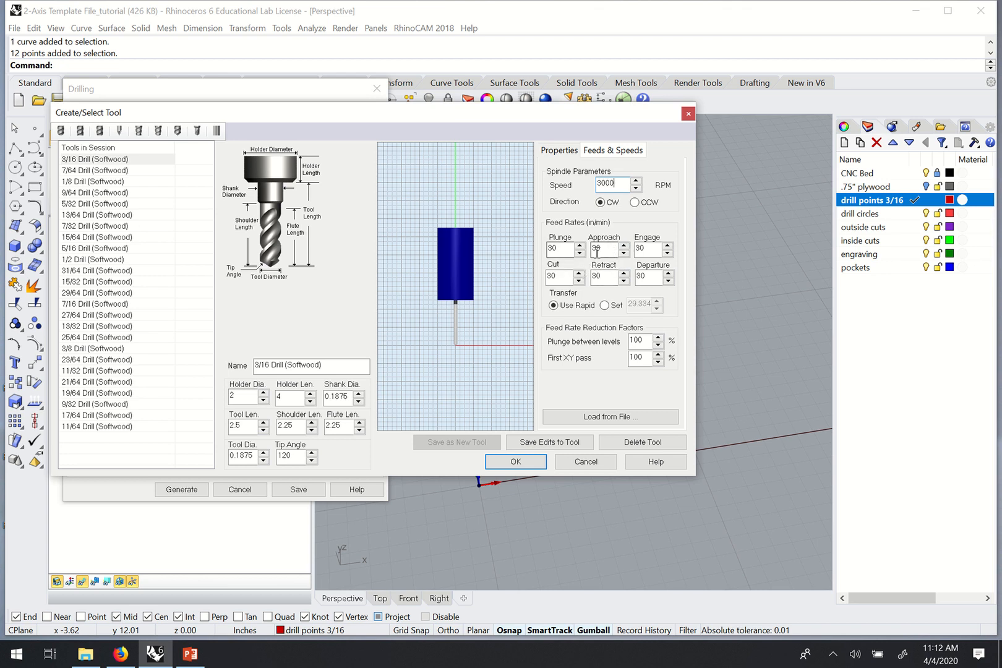
{"action": "mouse_move", "coordinate": [594, 255]}
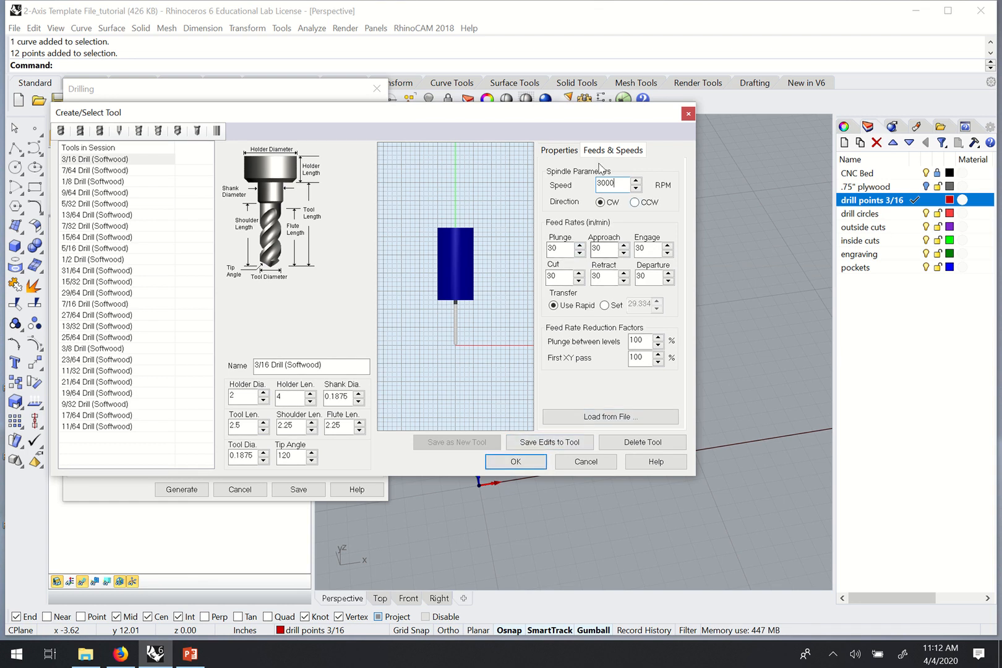
{"action": "left_click", "coordinate": [566, 152]}
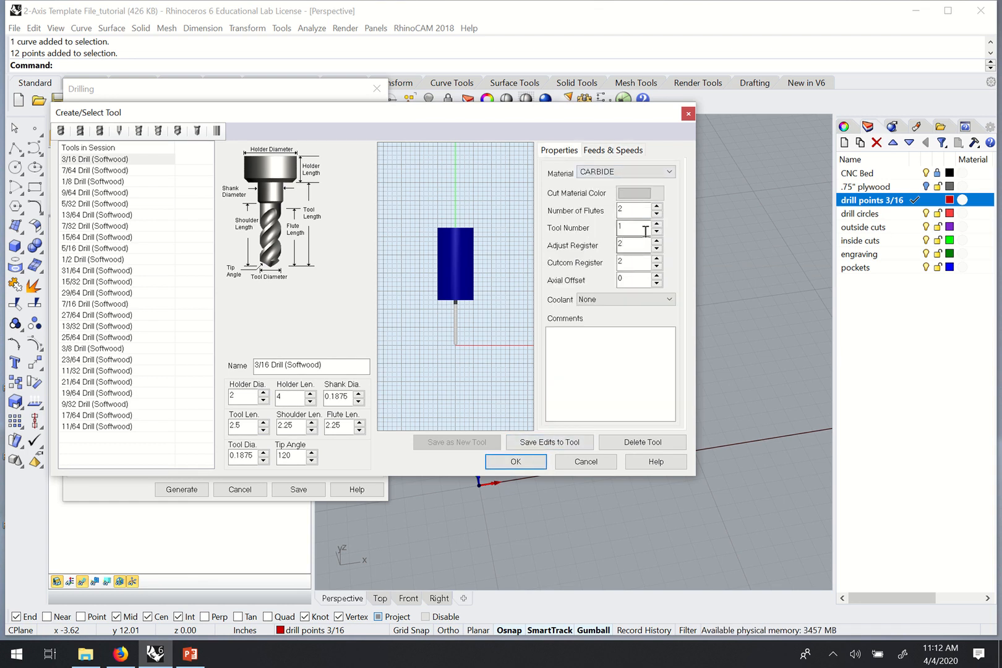
{"action": "left_click", "coordinate": [526, 464]}
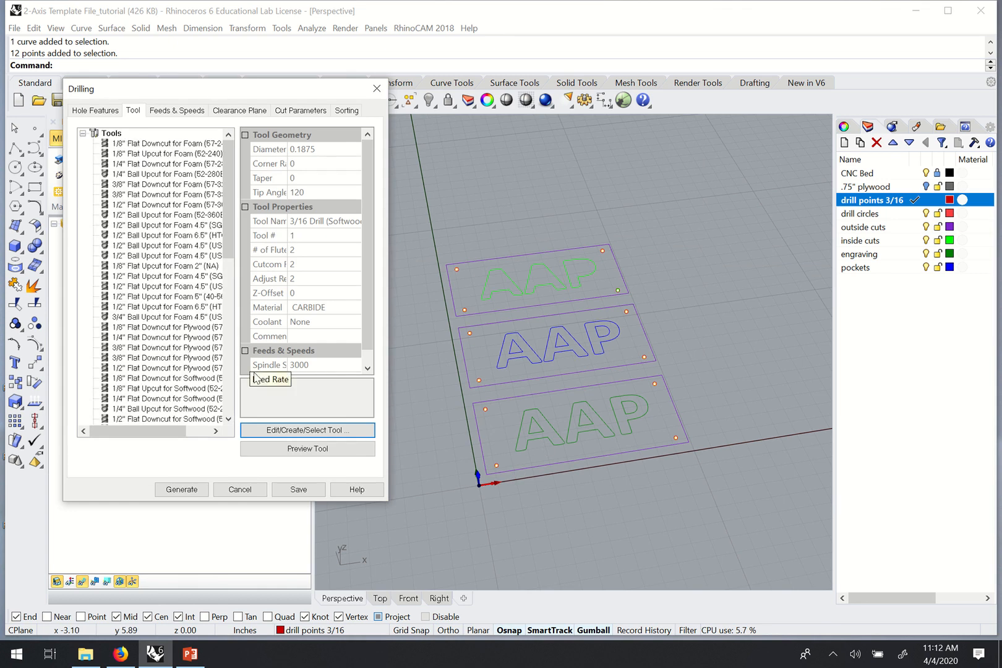
Step: Load the drilling operation's feeds and speeds from the selected 3/16 Drill (Softwood) tool
{"action": "left_click", "coordinate": [175, 112]}
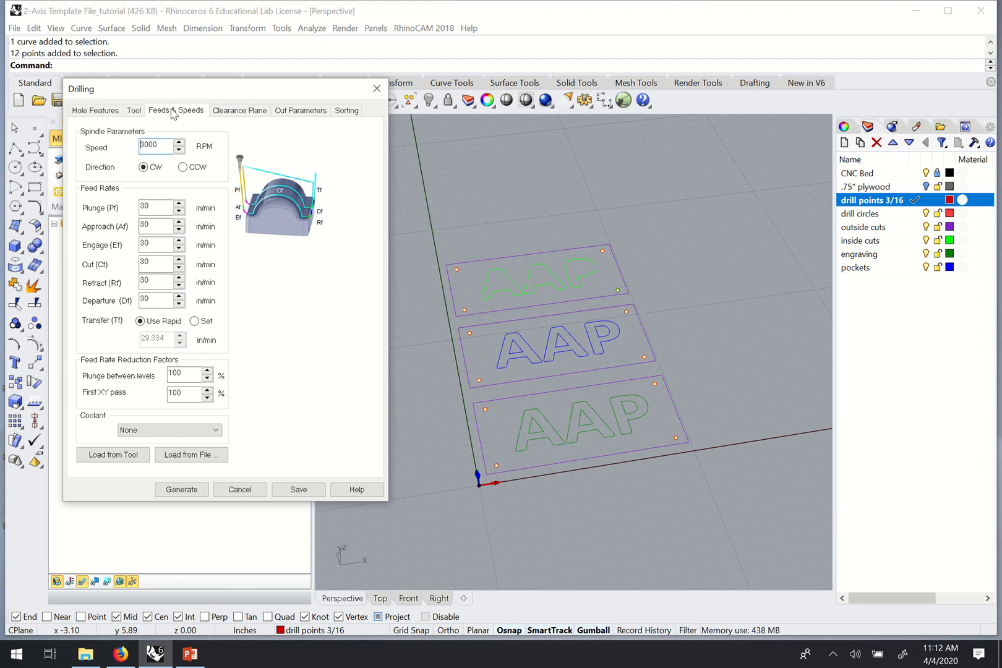
{"action": "left_click", "coordinate": [133, 110]}
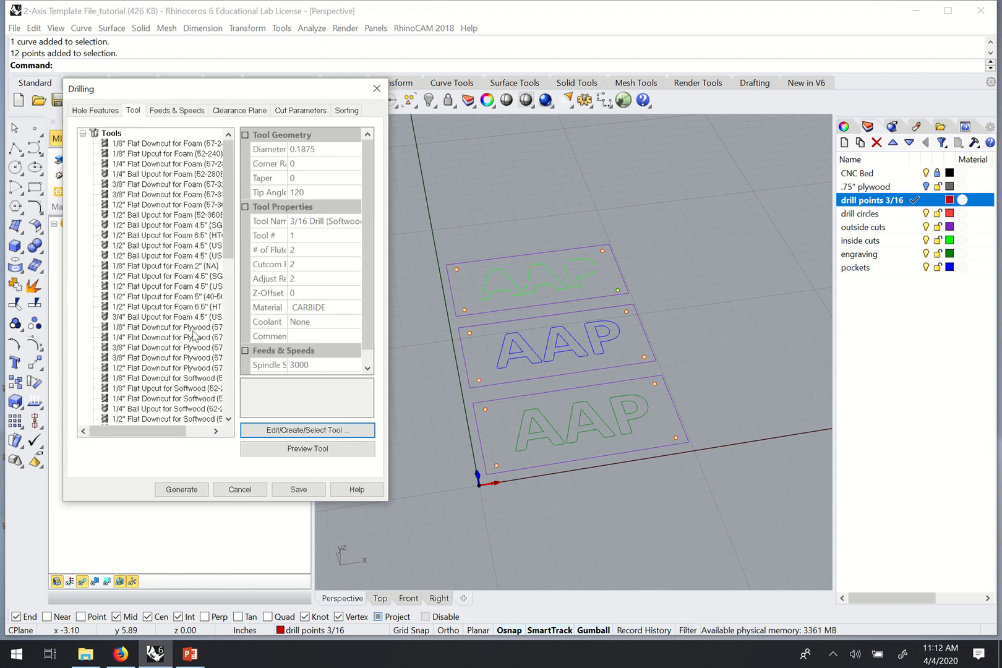
{"action": "left_click_drag", "start_coordinate": [229, 177], "coordinate": [235, 276]}
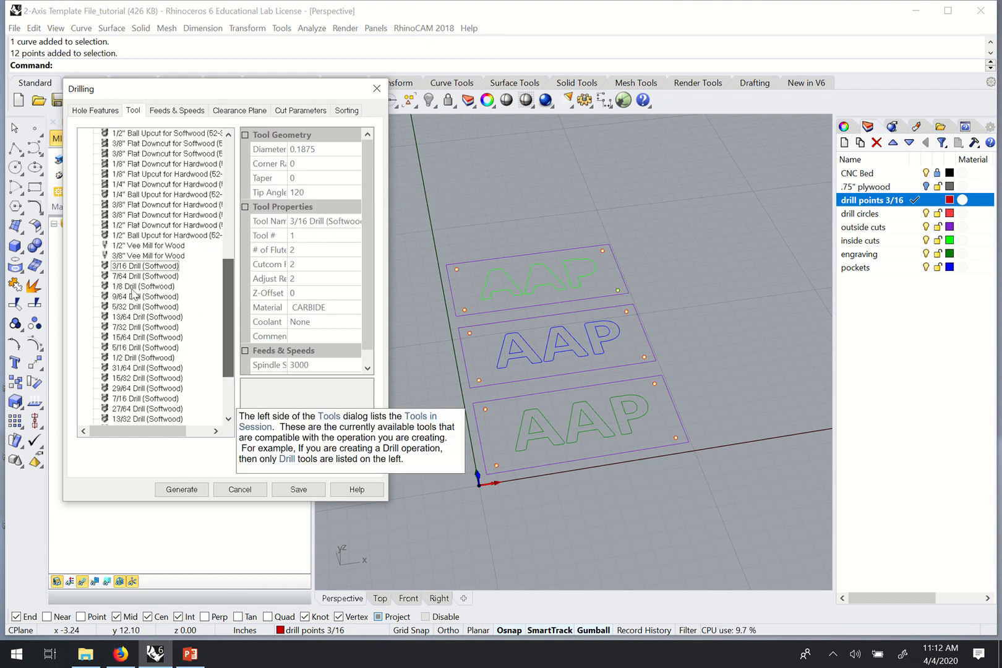
{"action": "left_click", "coordinate": [174, 111]}
{"action": "left_click", "coordinate": [134, 111]}
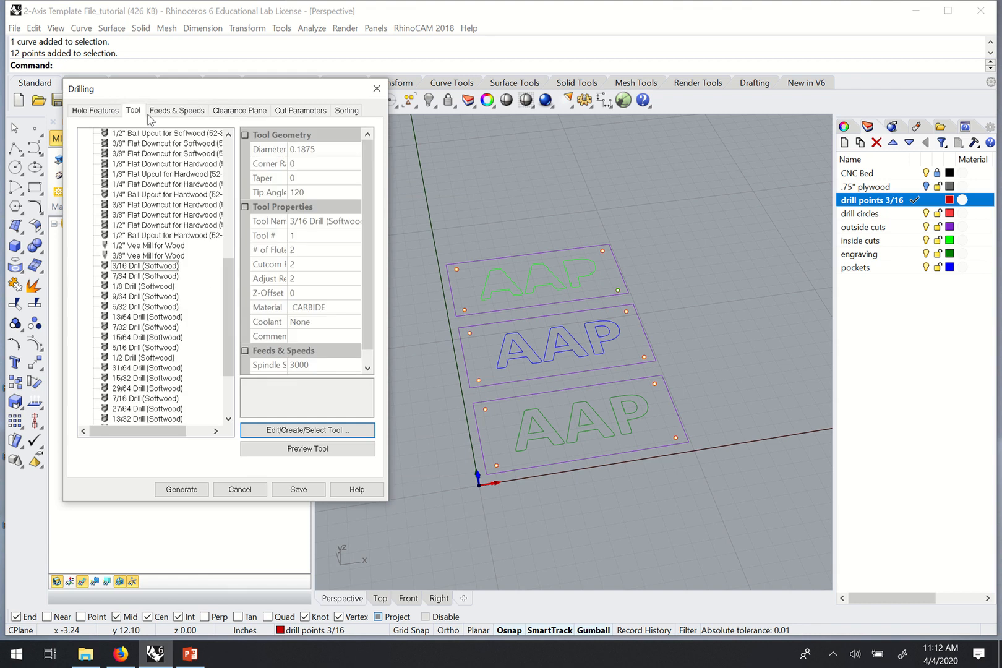
{"action": "left_click", "coordinate": [176, 111]}
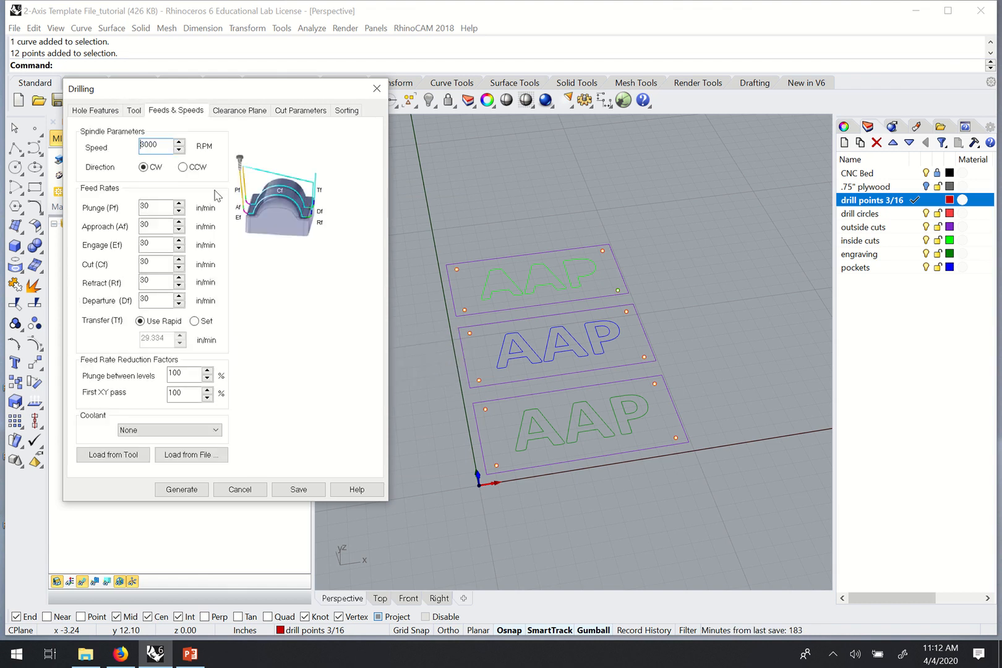
{"action": "left_click", "coordinate": [100, 458]}
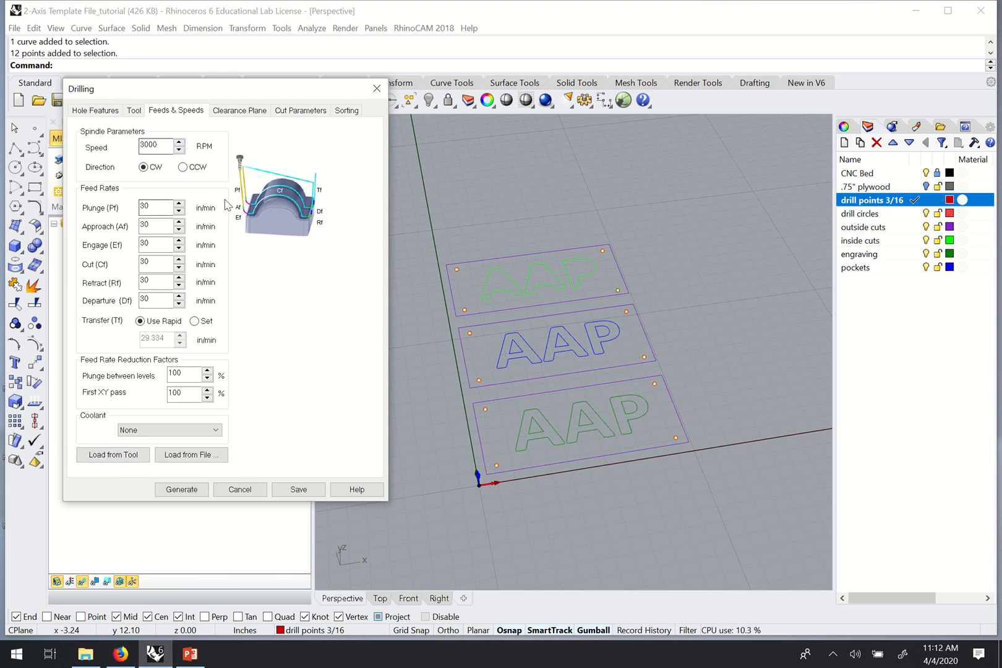
{"action": "left_click", "coordinate": [139, 114]}
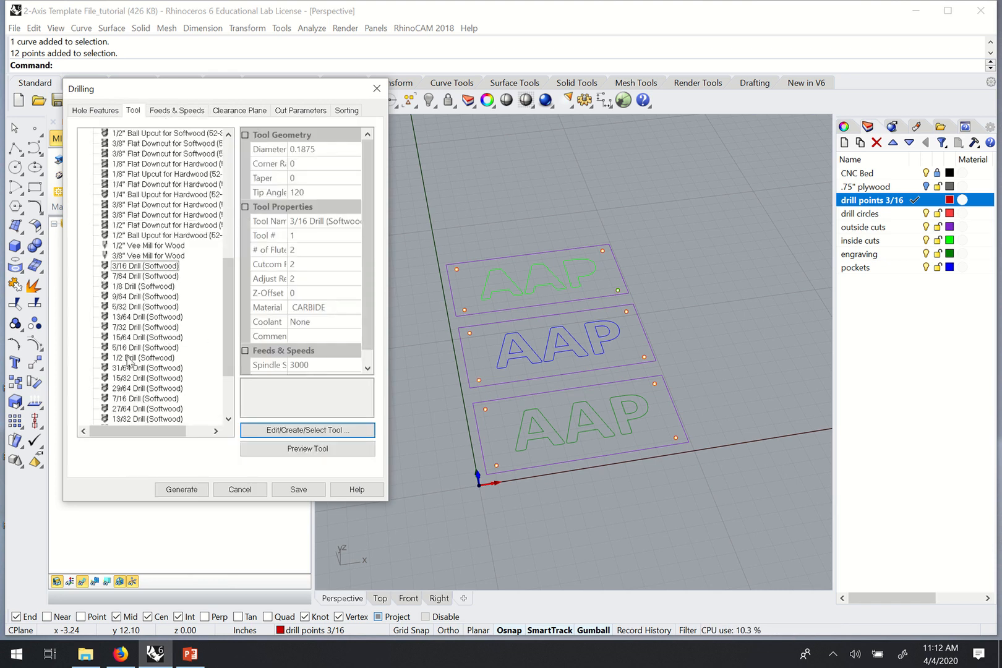
Step: Try the Part Max Z + Dist and Stock Max Z + Dist clearance plane definitions for the drilling operation
{"action": "left_click", "coordinate": [177, 112]}
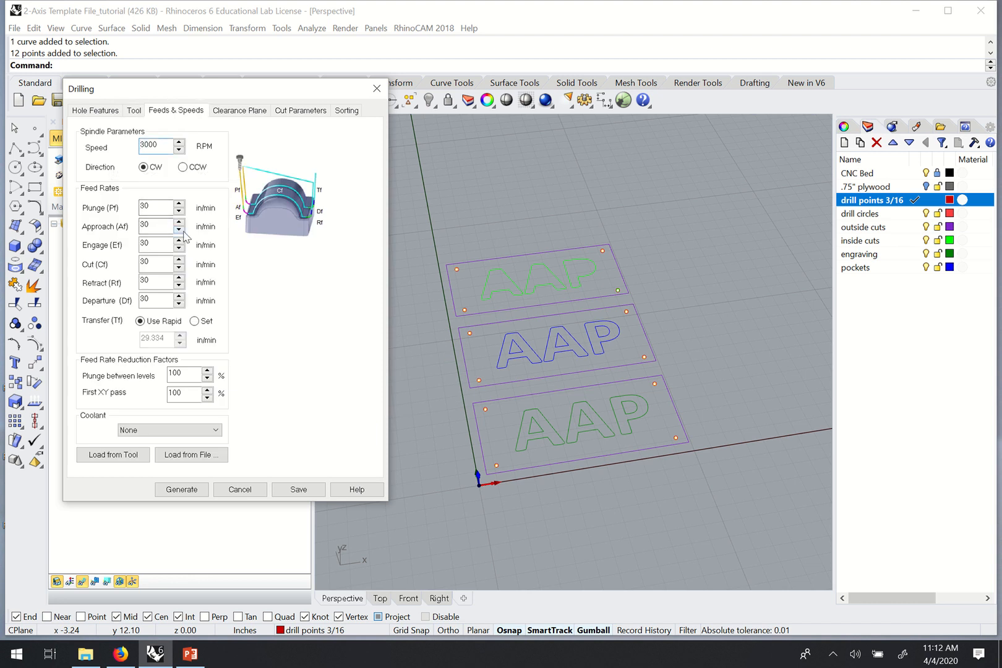
{"action": "left_click", "coordinate": [240, 112]}
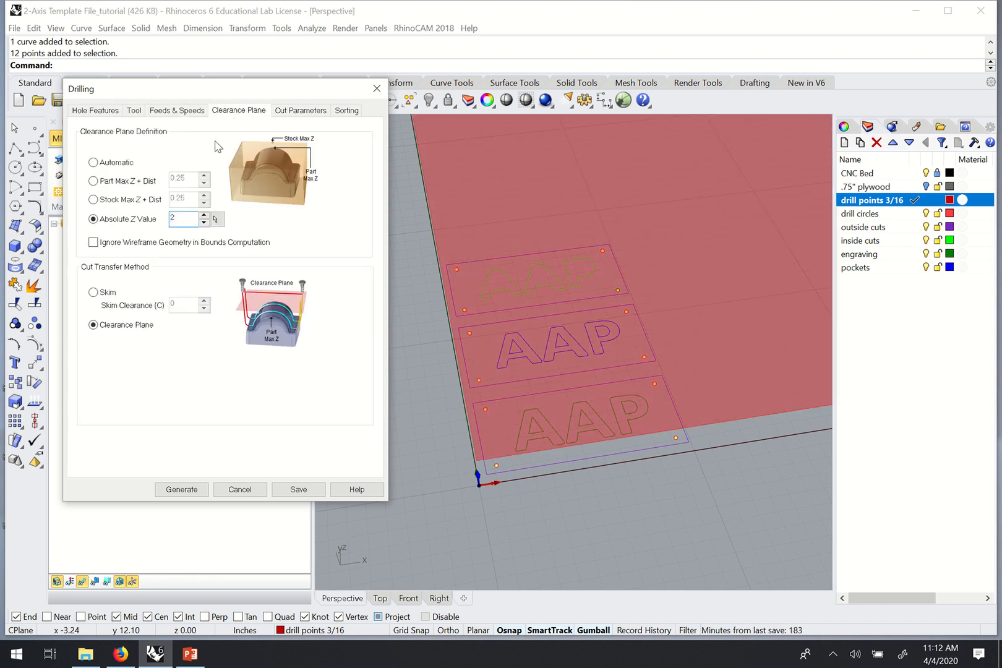
{"action": "left_click", "coordinate": [104, 185]}
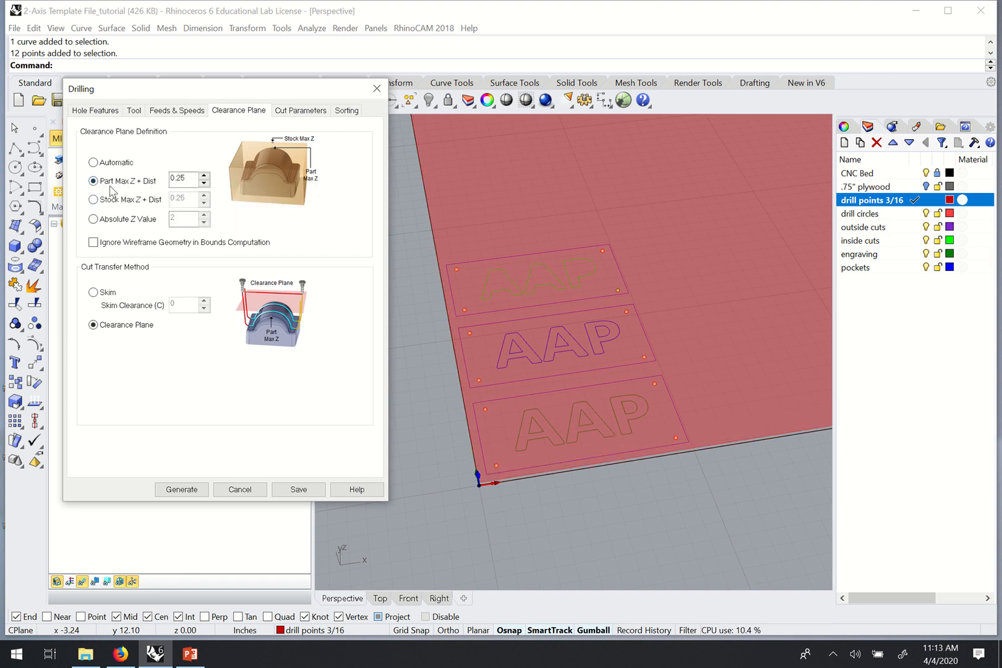
{"action": "left_click", "coordinate": [115, 201]}
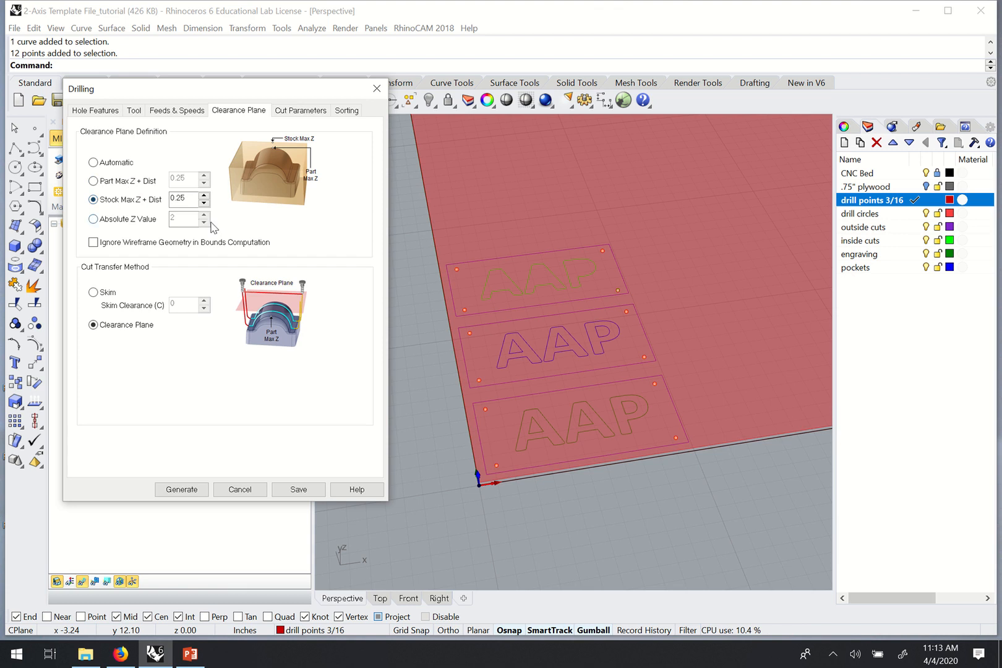
Step: Define the drilling operation's clearance plane by an Absolute Z Value of 2
{"action": "left_click", "coordinate": [98, 220]}
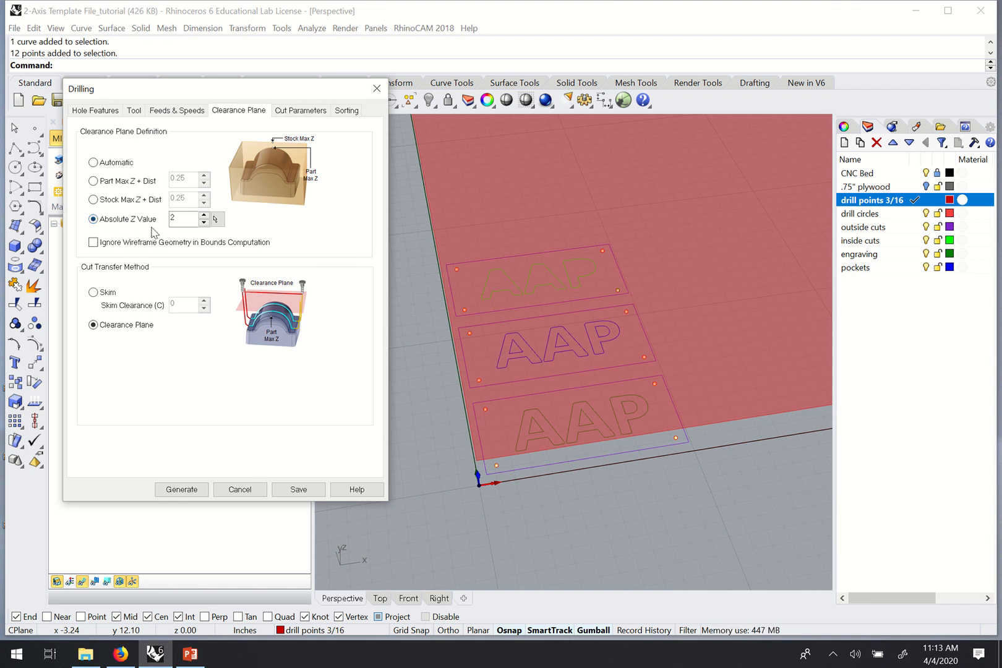
{"action": "left_click_drag", "start_coordinate": [176, 219], "coordinate": [147, 223]}
{"action": "left_click", "coordinate": [176, 217]}
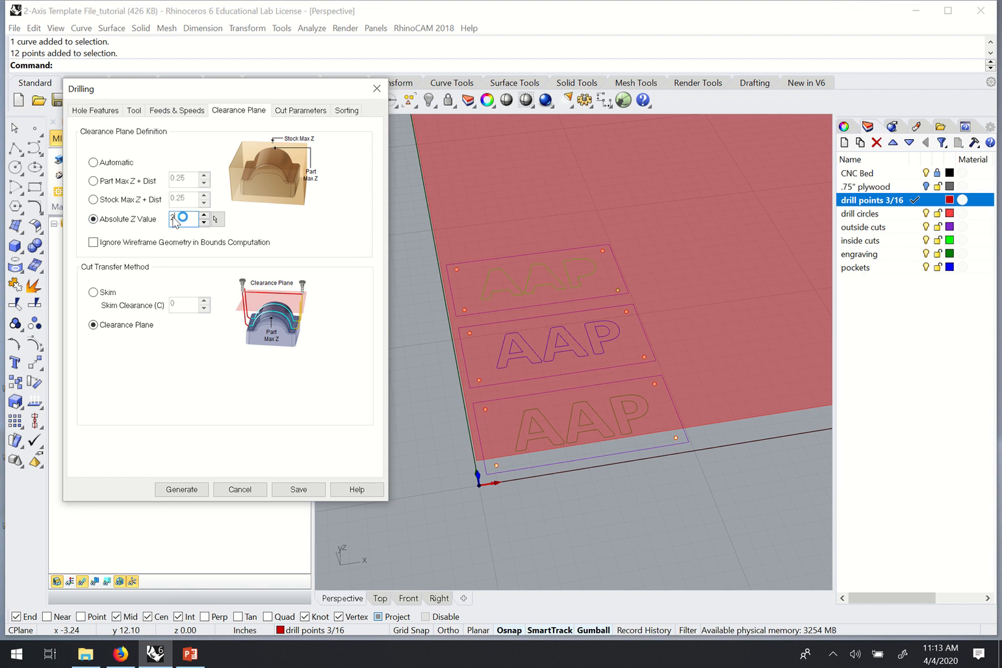
{"action": "double_click", "coordinate": [185, 218]}
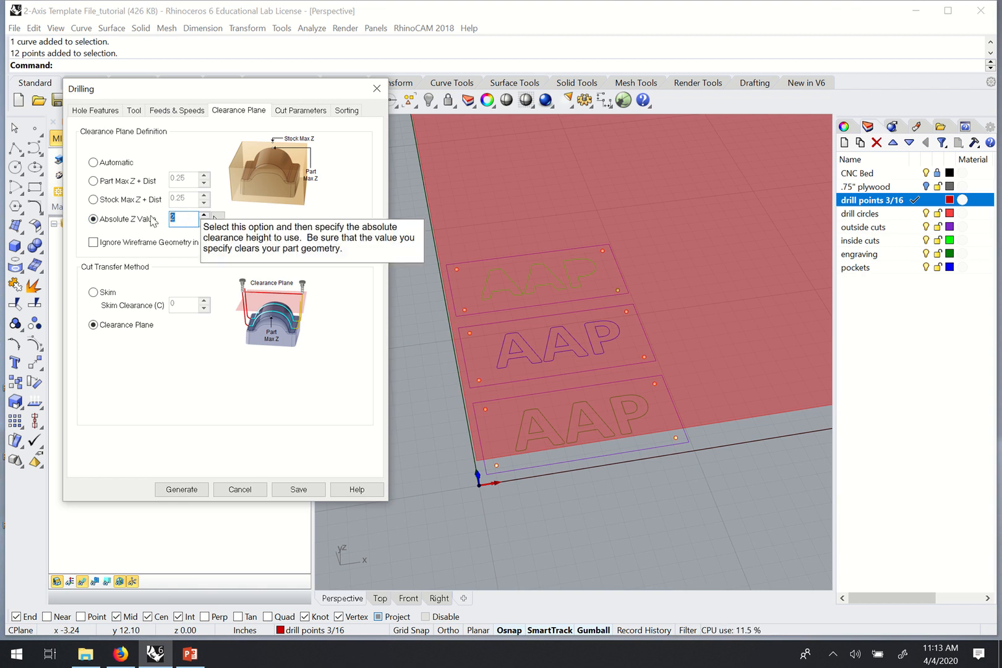
{"action": "double_click", "coordinate": [184, 220]}
{"action": "left_click", "coordinate": [184, 223]}
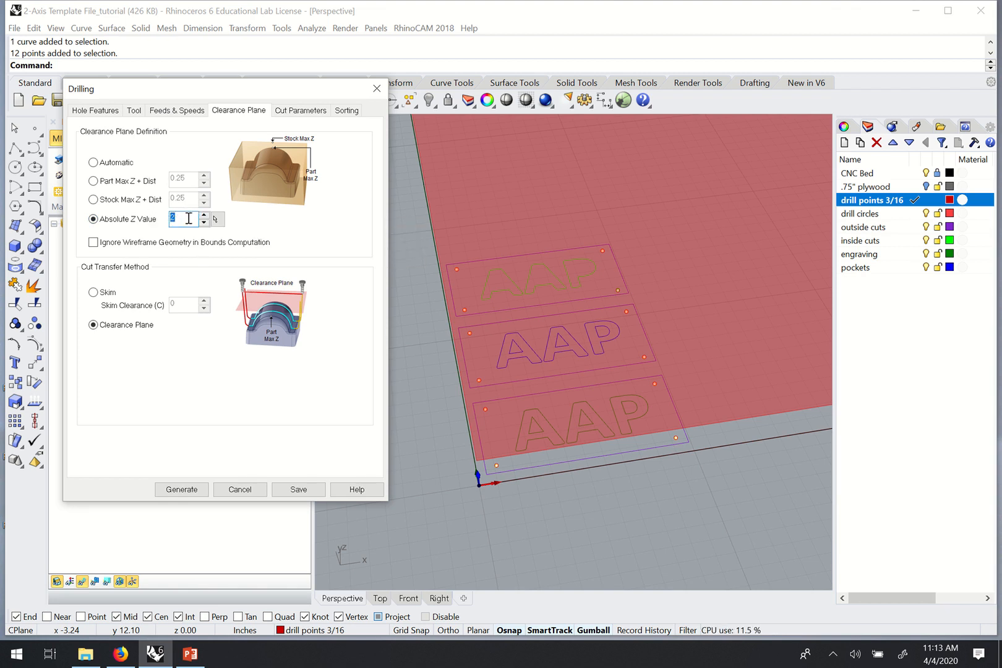
{"action": "left_click_drag", "start_coordinate": [188, 223], "coordinate": [162, 223]}
Step: Examine the clearance plane's height above the CNC bed and the three AAP parts from several angles and distances
{"action": "right_click_drag", "start_coordinate": [492, 400], "coordinate": [486, 302]}
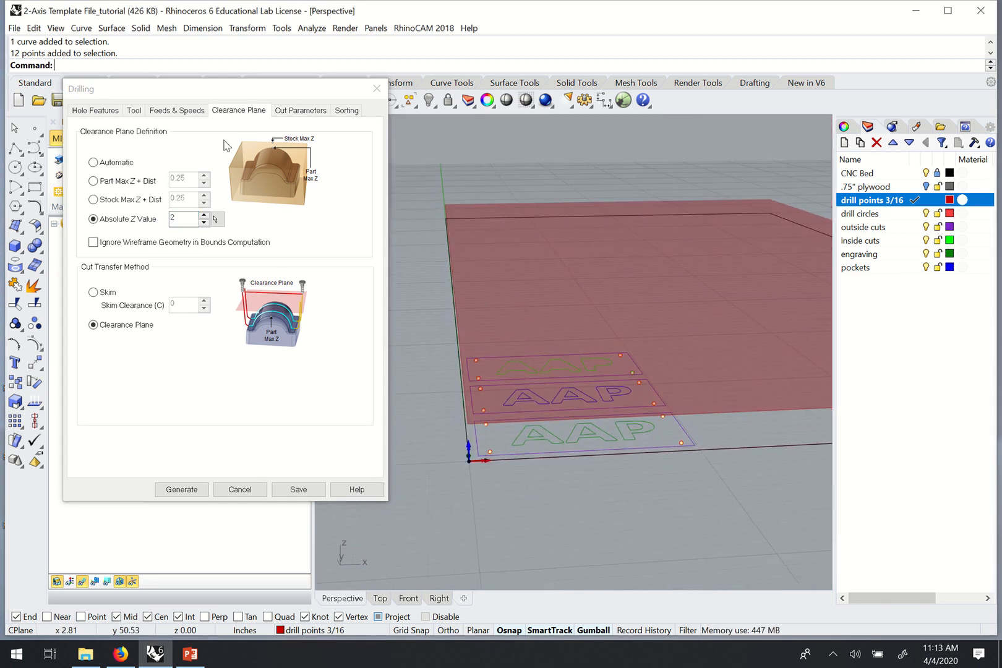
{"action": "right_click_drag", "start_coordinate": [513, 246], "coordinate": [515, 242]}
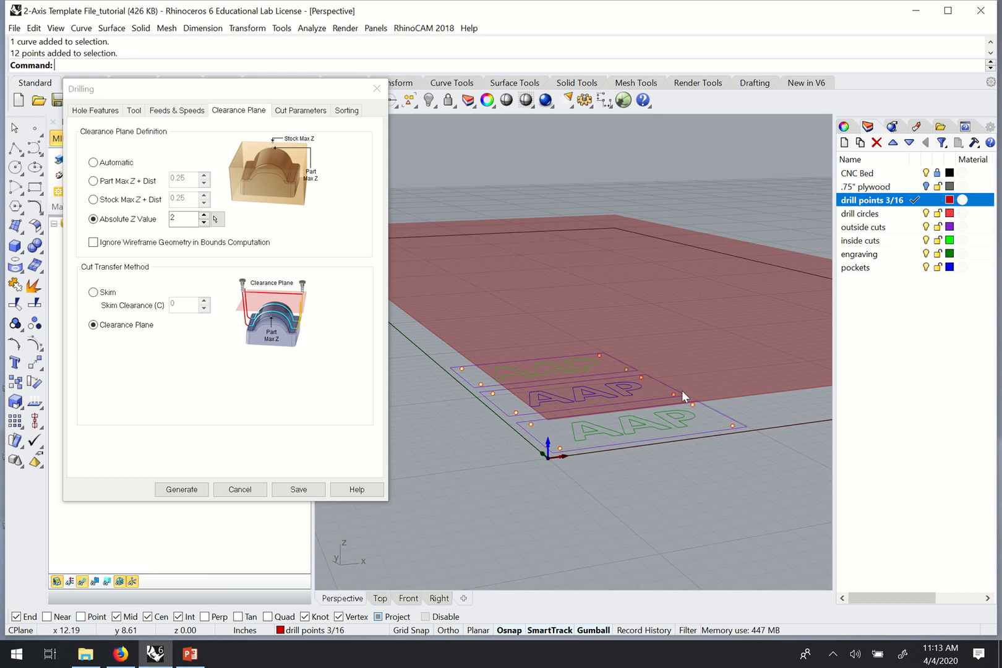
{"action": "scroll", "coordinate": [635, 333], "scroll_direction": "up", "scroll_amount": 2}
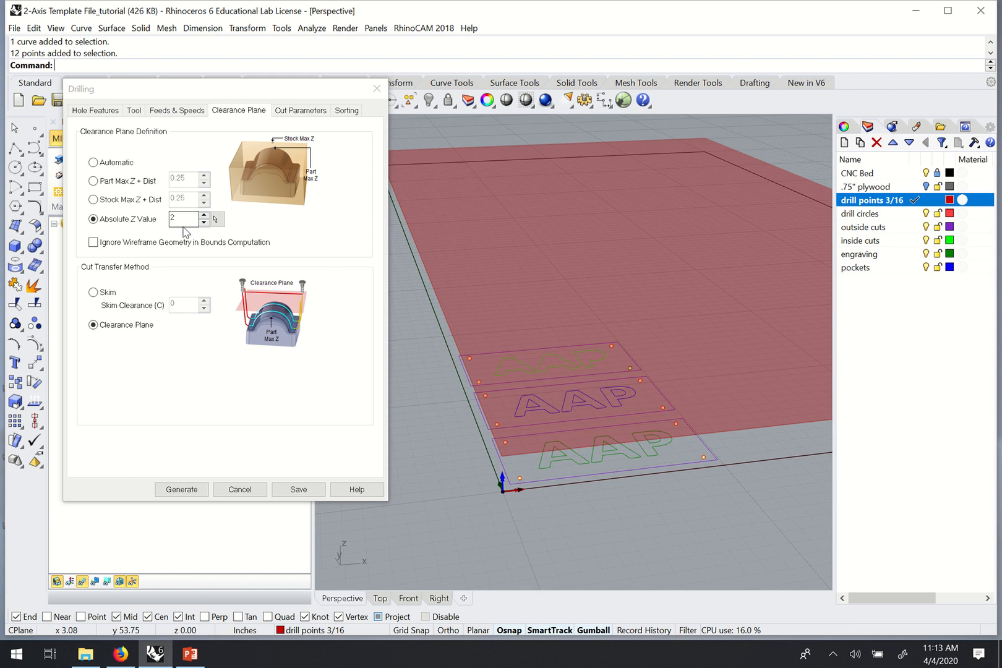
{"action": "mouse_move", "coordinate": [575, 390]}
{"action": "right_mouse_down"}
{"action": "mouse_move", "coordinate": [570, 368]}
{"action": "mouse_move", "coordinate": [576, 387]}
{"action": "right_mouse_up"}
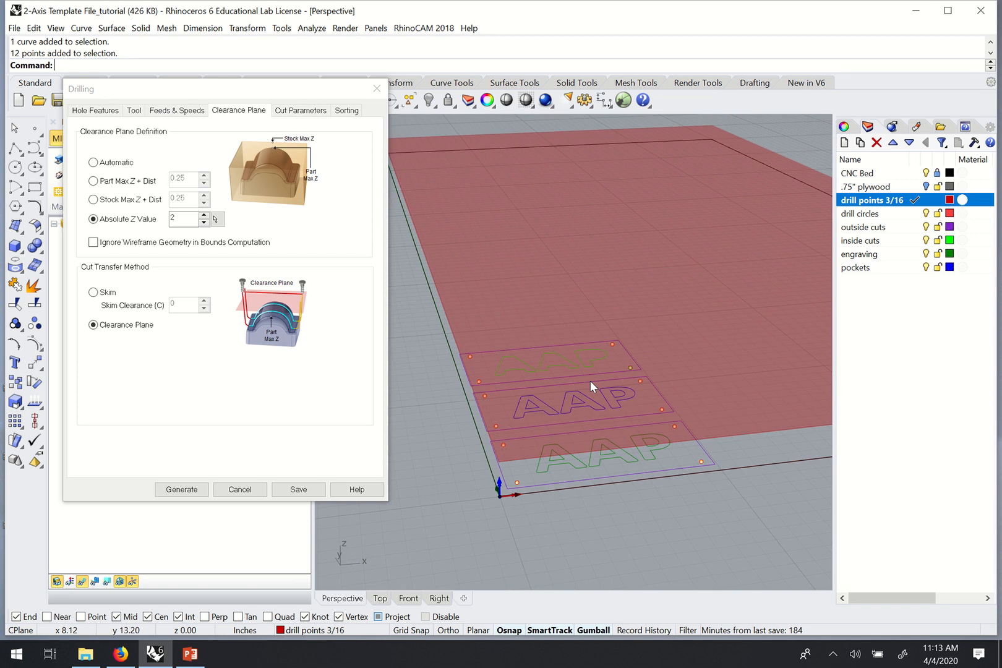
{"action": "scroll", "coordinate": [580, 334], "scroll_direction": "down", "scroll_amount": 3}
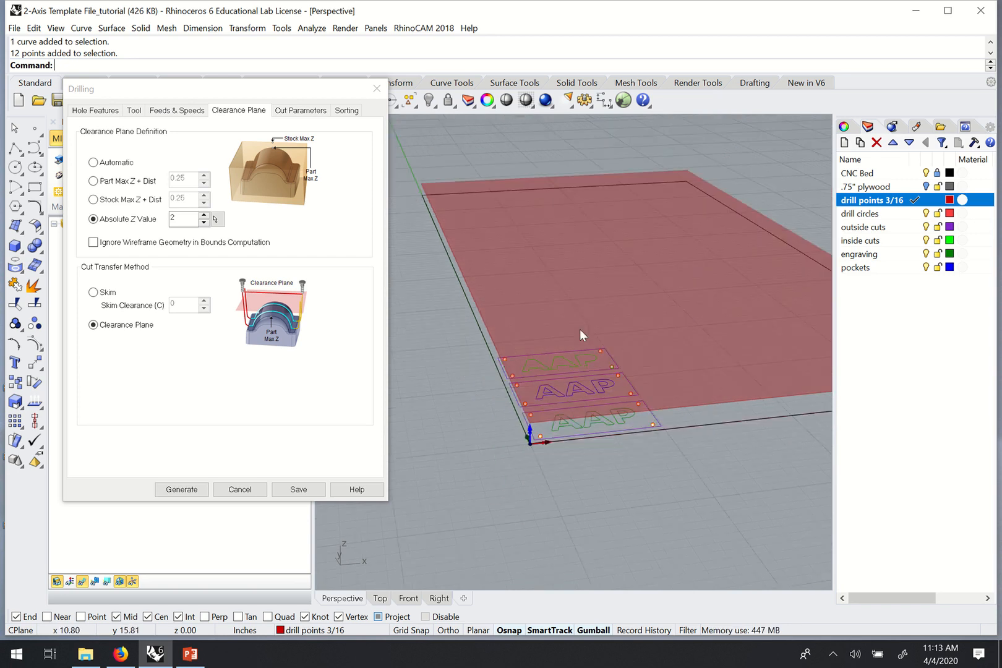
{"action": "scroll", "coordinate": [554, 293], "scroll_direction": "up", "scroll_amount": 5}
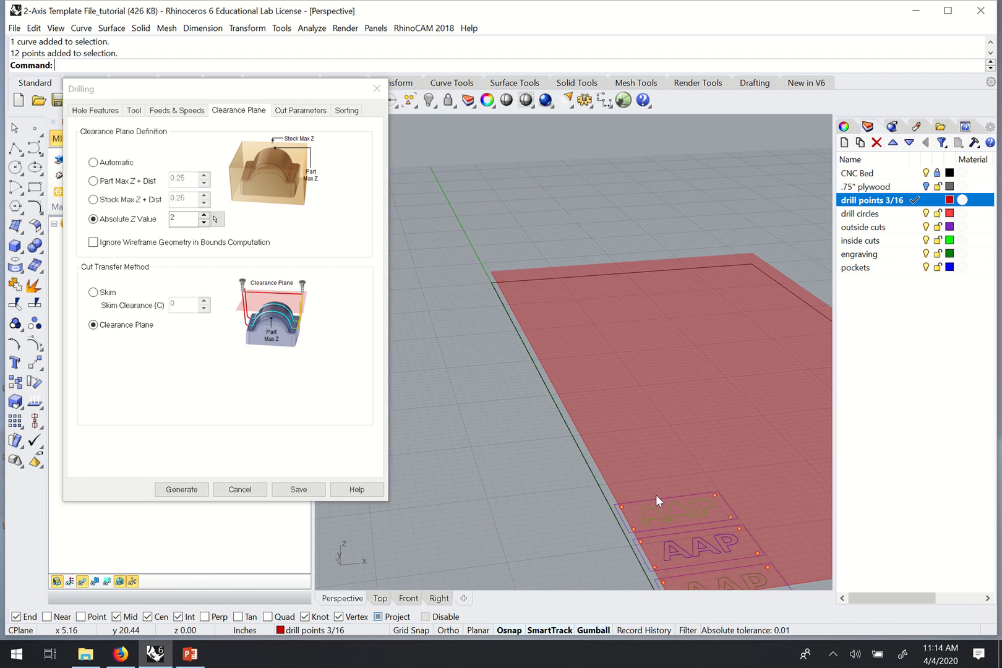
{"action": "scroll", "coordinate": [672, 490], "scroll_direction": "down", "scroll_amount": 5}
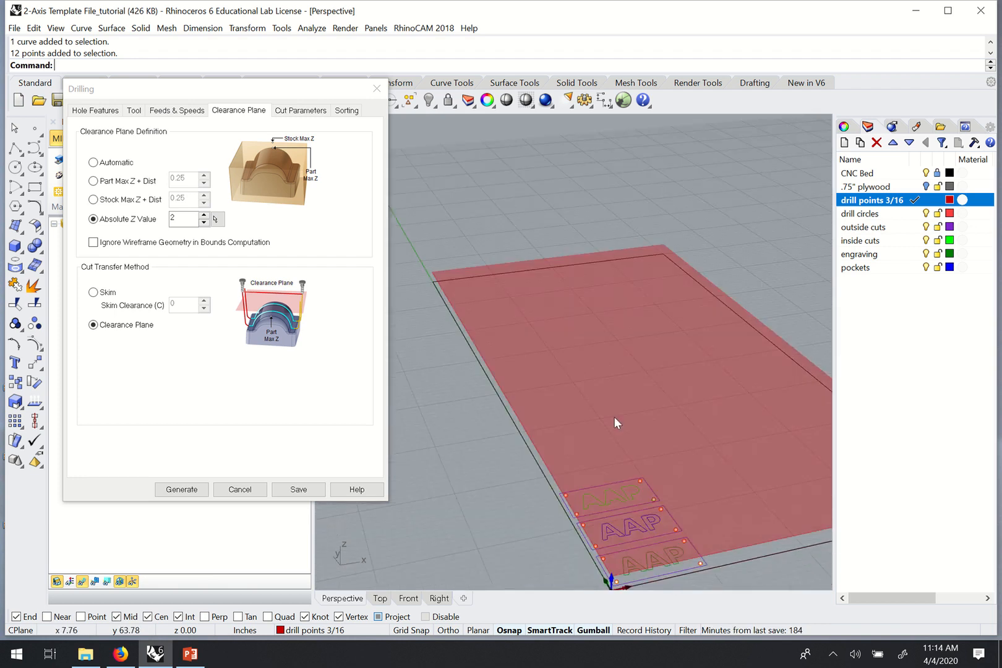
{"action": "scroll", "coordinate": [593, 443], "scroll_direction": "up", "scroll_amount": 2}
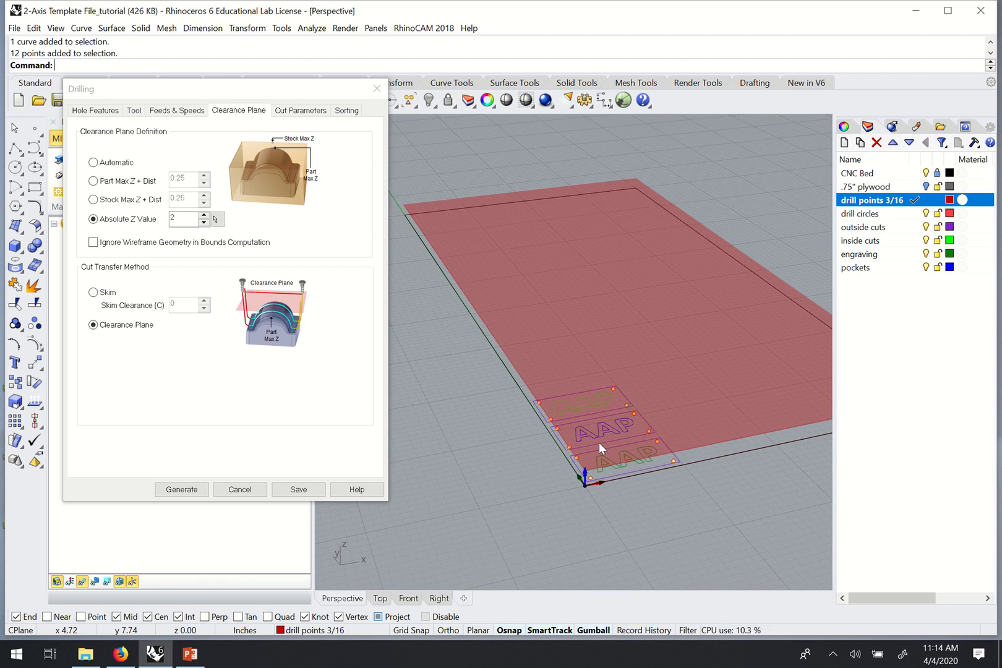
{"action": "right_click_drag", "start_coordinate": [599, 443], "coordinate": [558, 405]}
{"action": "scroll", "coordinate": [546, 387], "scroll_direction": "up", "scroll_amount": 2}
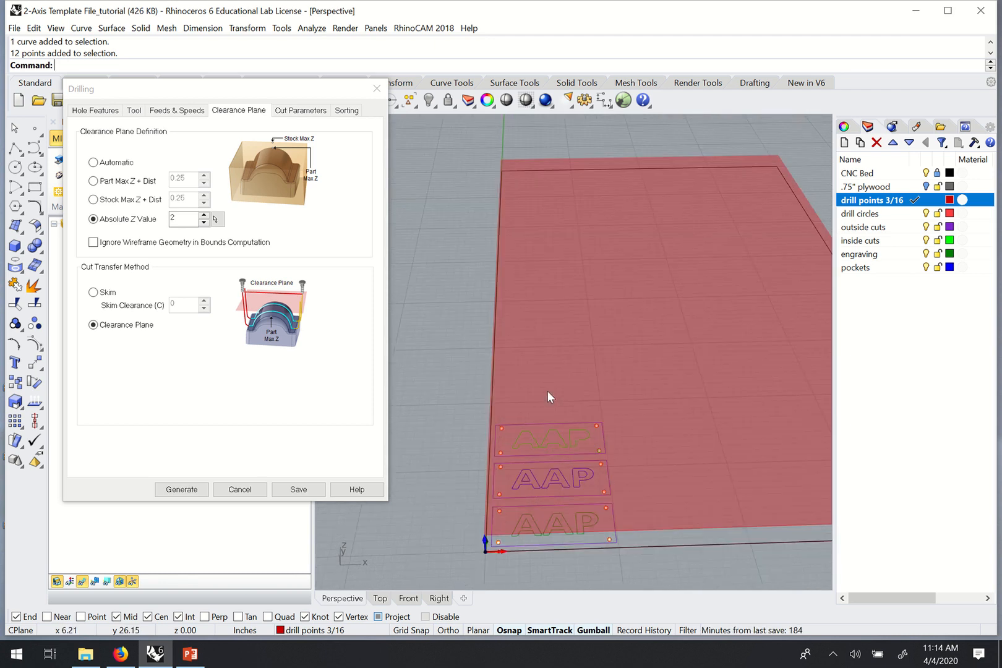
{"action": "mouse_move", "coordinate": [547, 391]}
{"action": "right_mouse_down"}
{"action": "mouse_move", "coordinate": [505, 396]}
{"action": "mouse_move", "coordinate": [543, 403]}
{"action": "right_mouse_up"}
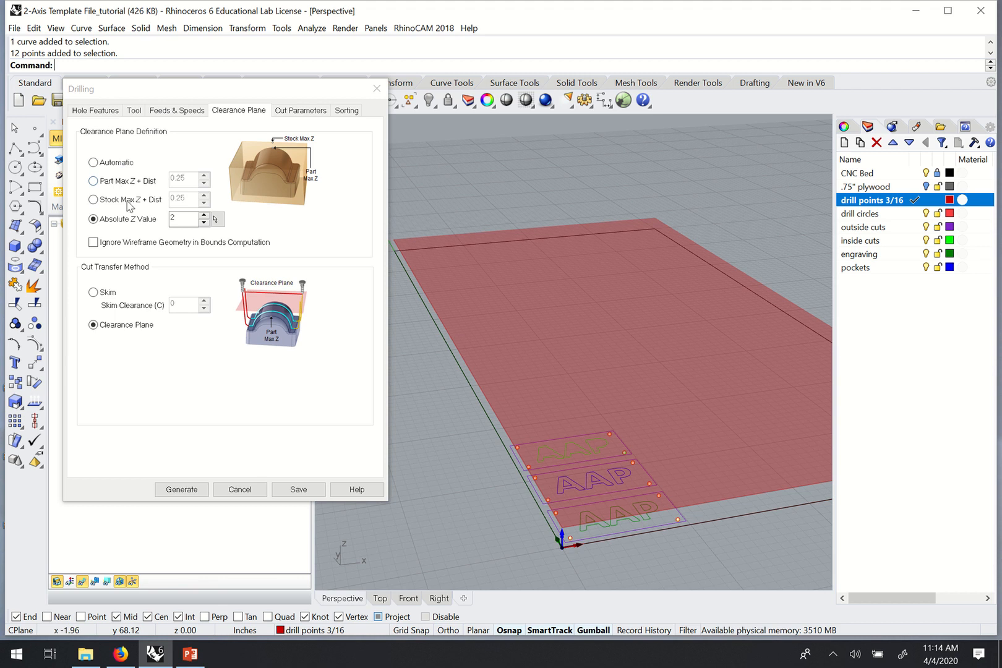
{"action": "right_click_drag", "start_coordinate": [523, 247], "coordinate": [559, 365]}
{"action": "scroll", "coordinate": [509, 254], "scroll_direction": "down", "scroll_amount": 2}
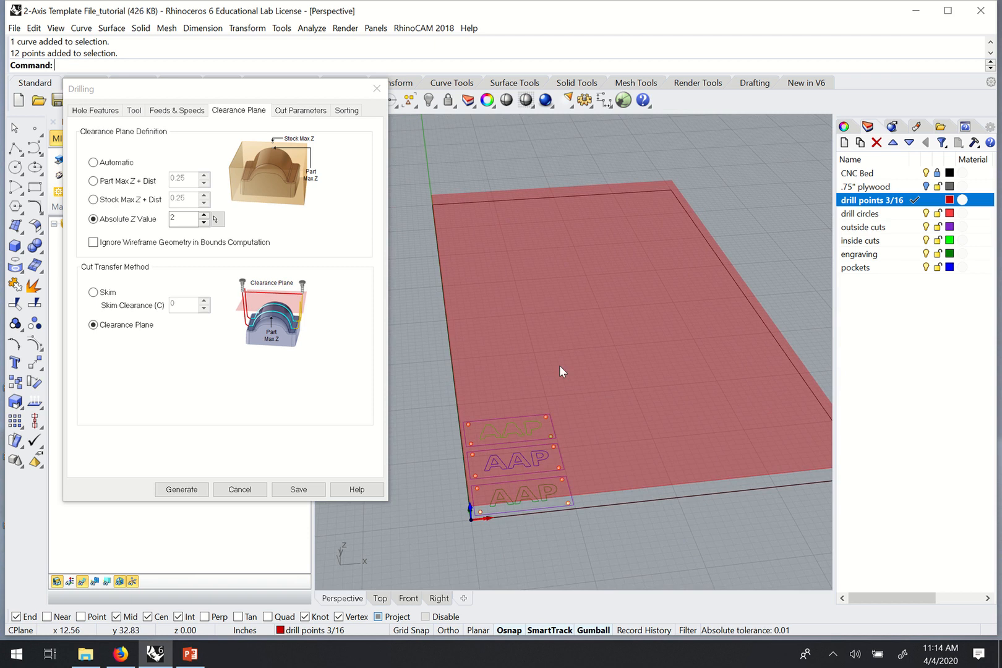
{"action": "scroll", "coordinate": [664, 287], "scroll_direction": "down", "scroll_amount": 1}
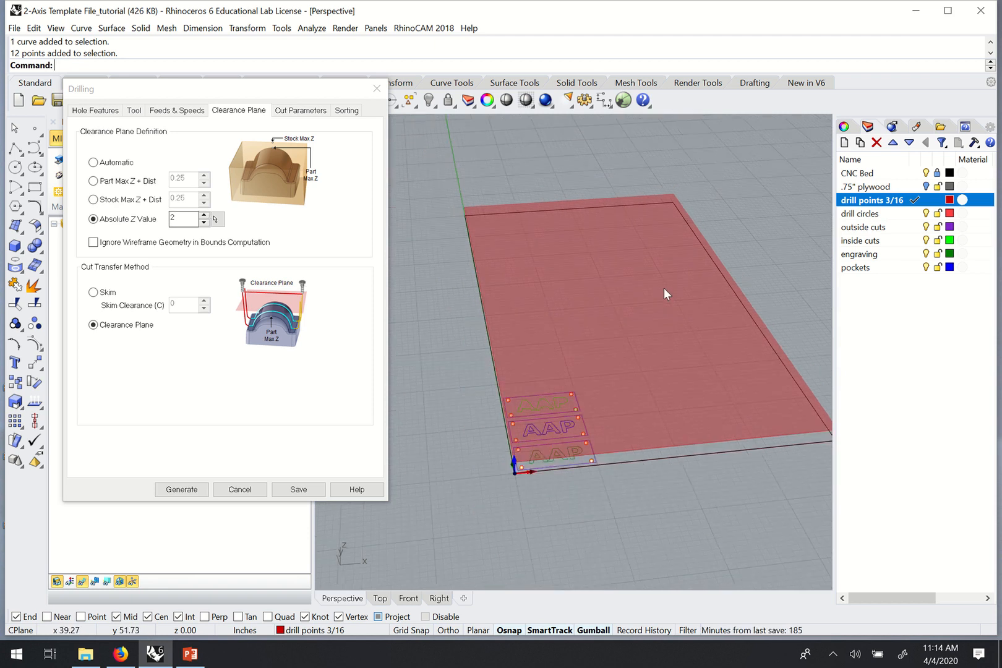
{"action": "right_click_drag", "start_coordinate": [664, 287], "coordinate": [573, 287]}
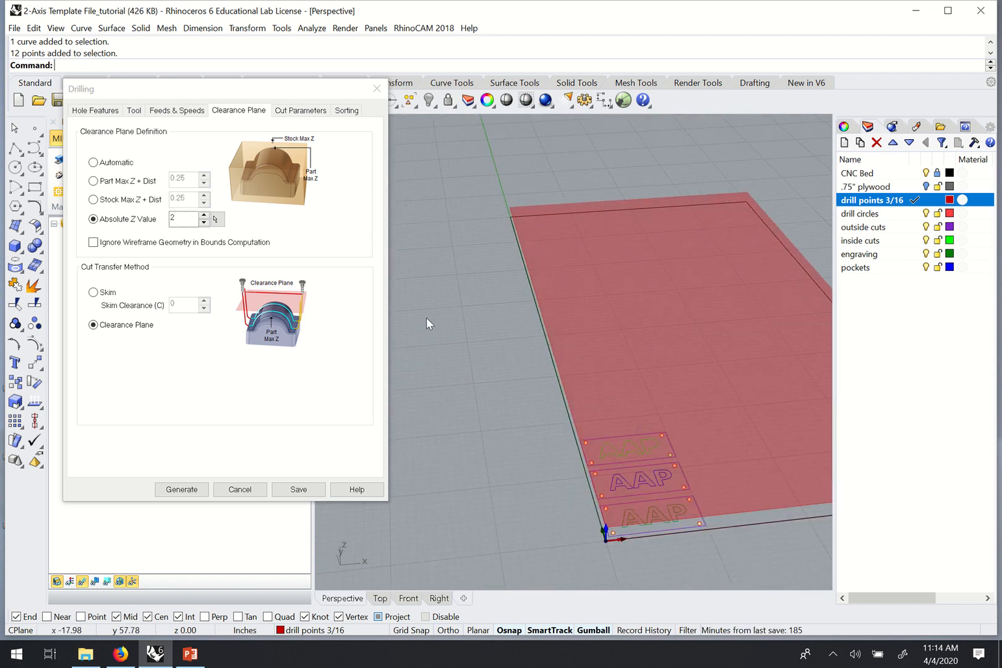
{"action": "scroll", "coordinate": [430, 318], "scroll_direction": "down", "scroll_amount": 2}
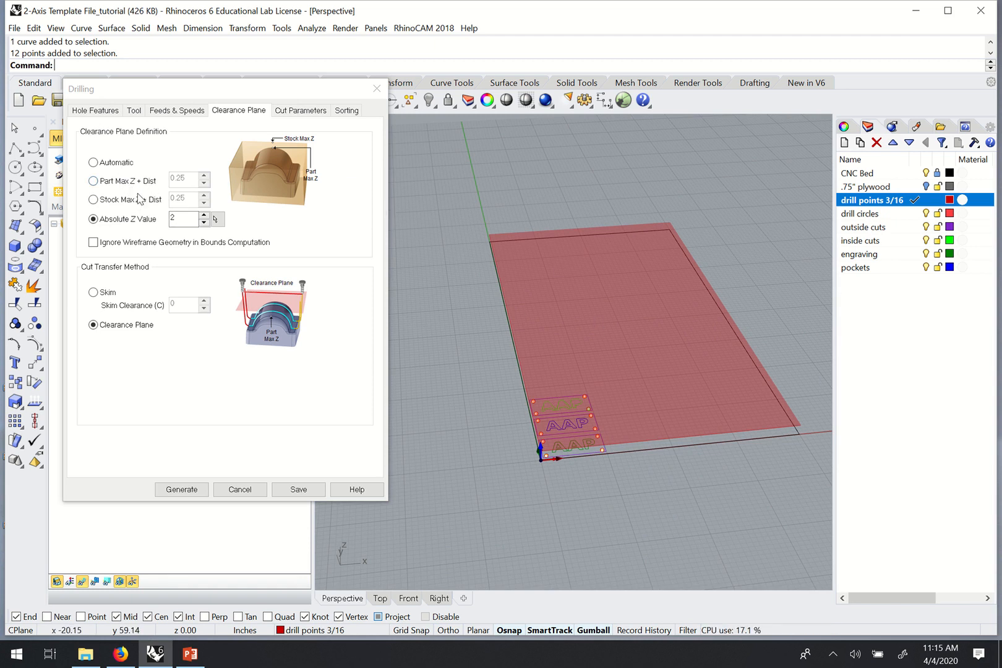
{"action": "right_click_drag", "start_coordinate": [506, 291], "coordinate": [555, 269]}
{"action": "scroll", "coordinate": [555, 269], "scroll_direction": "up", "scroll_amount": 2}
{"action": "scroll", "coordinate": [587, 312], "scroll_direction": "down", "scroll_amount": 4}
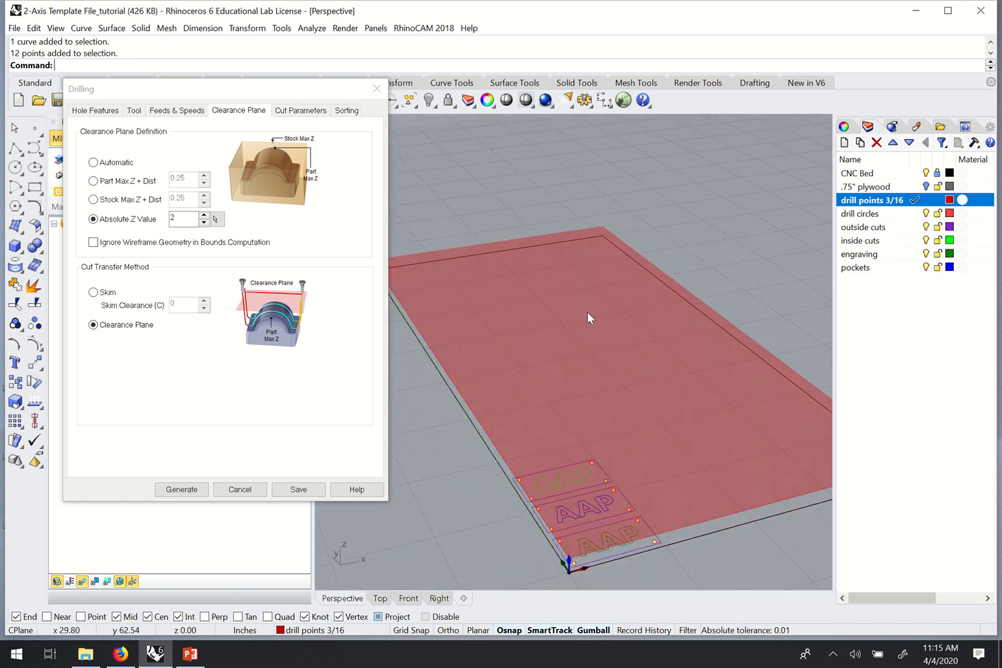
{"action": "scroll", "coordinate": [590, 312], "scroll_direction": "up", "scroll_amount": 3}
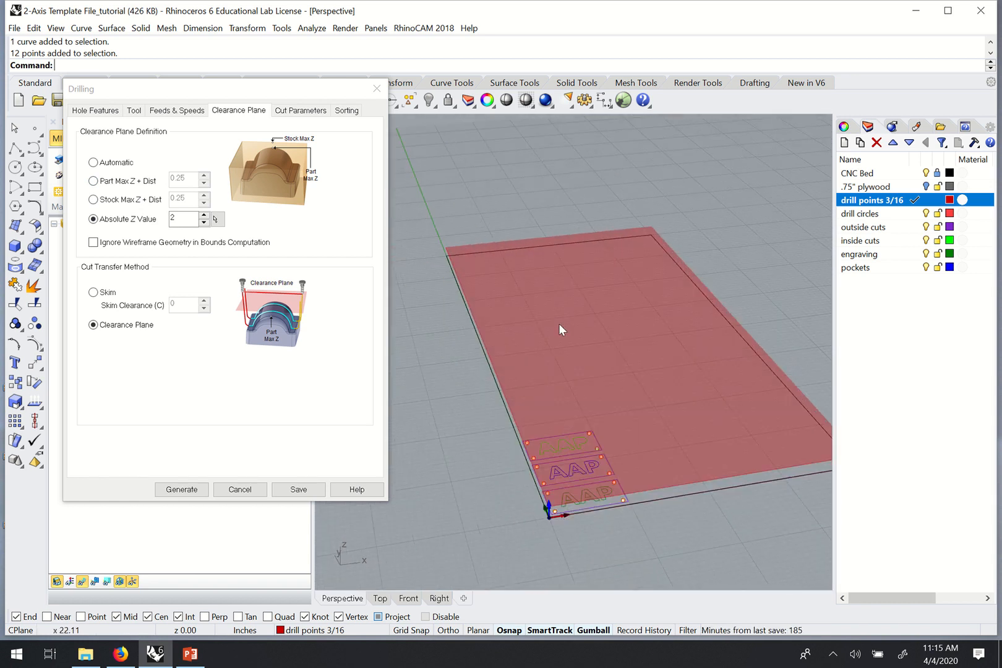
{"action": "right_click_drag", "start_coordinate": [558, 323], "coordinate": [573, 326]}
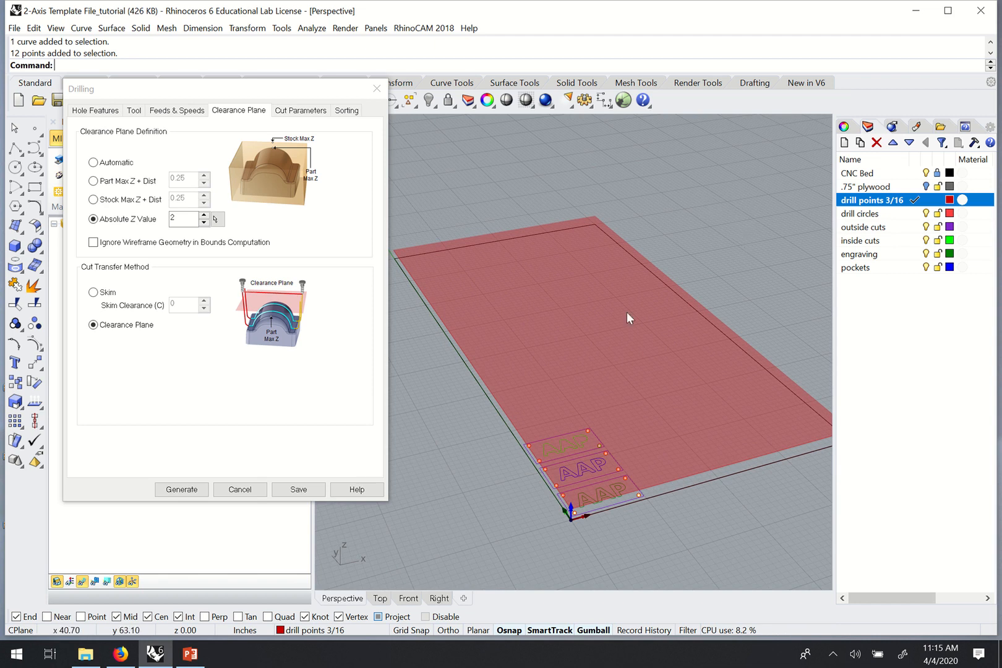
{"action": "right_click_drag", "start_coordinate": [710, 405], "coordinate": [638, 408]}
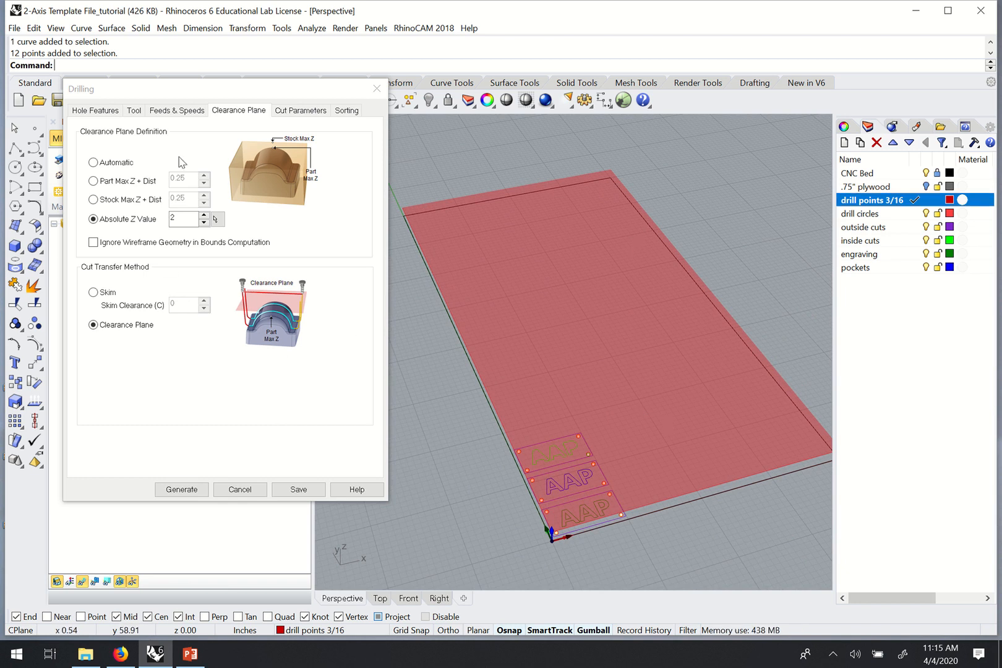
{"action": "left_click", "coordinate": [164, 220]}
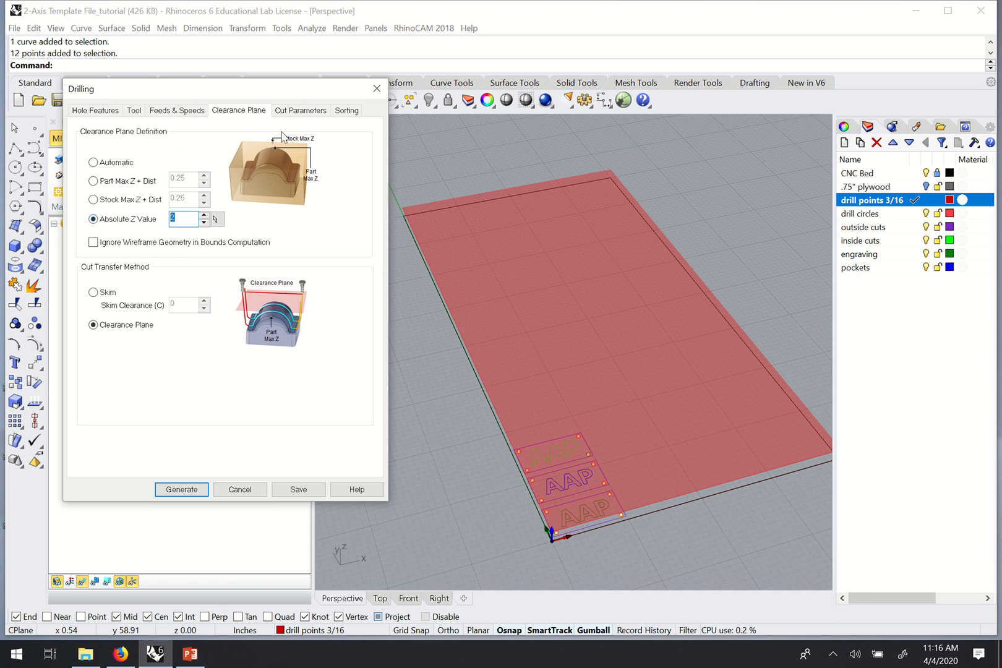
Step: Try the Deep Drill type in the drilling operation's cut parameters and inspect its step increment
{"action": "left_click", "coordinate": [309, 112]}
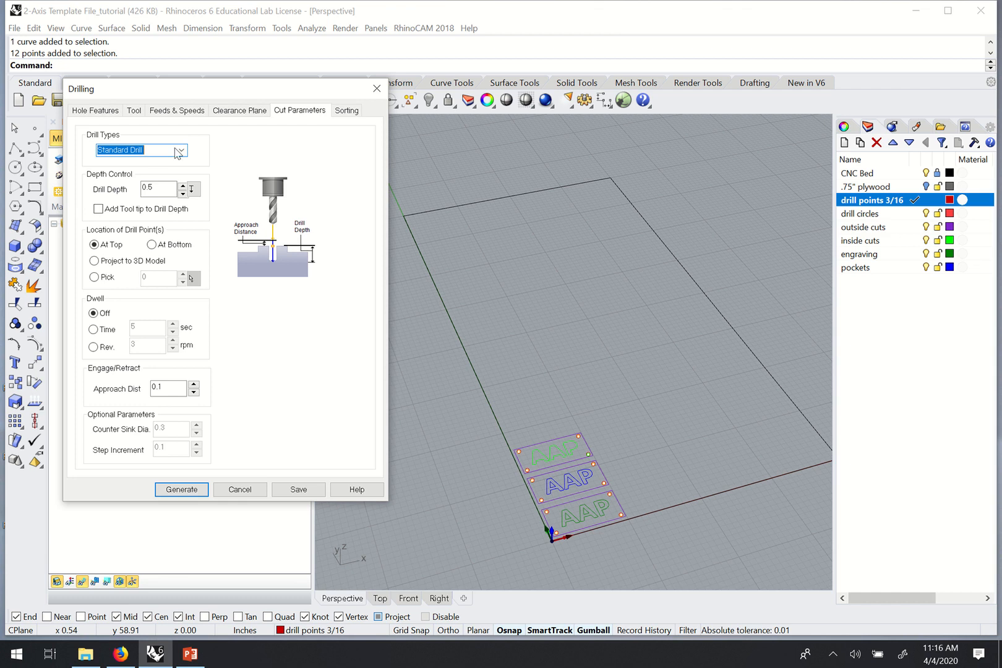
{"action": "left_click_drag", "start_coordinate": [267, 99], "coordinate": [315, 91]}
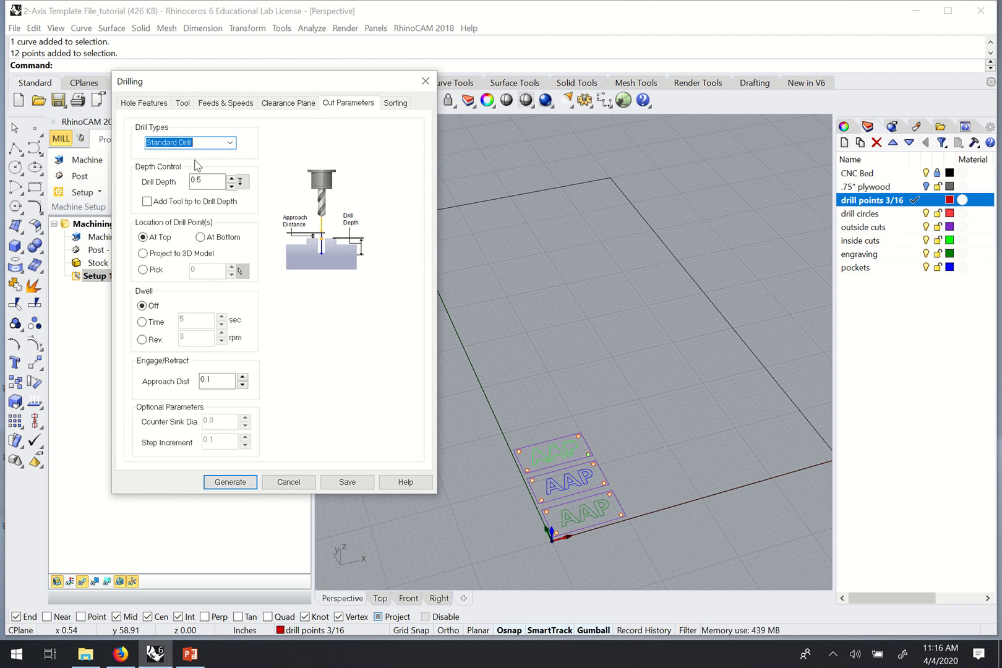
{"action": "left_click_drag", "start_coordinate": [211, 83], "coordinate": [182, 78]}
{"action": "left_click", "coordinate": [201, 138]}
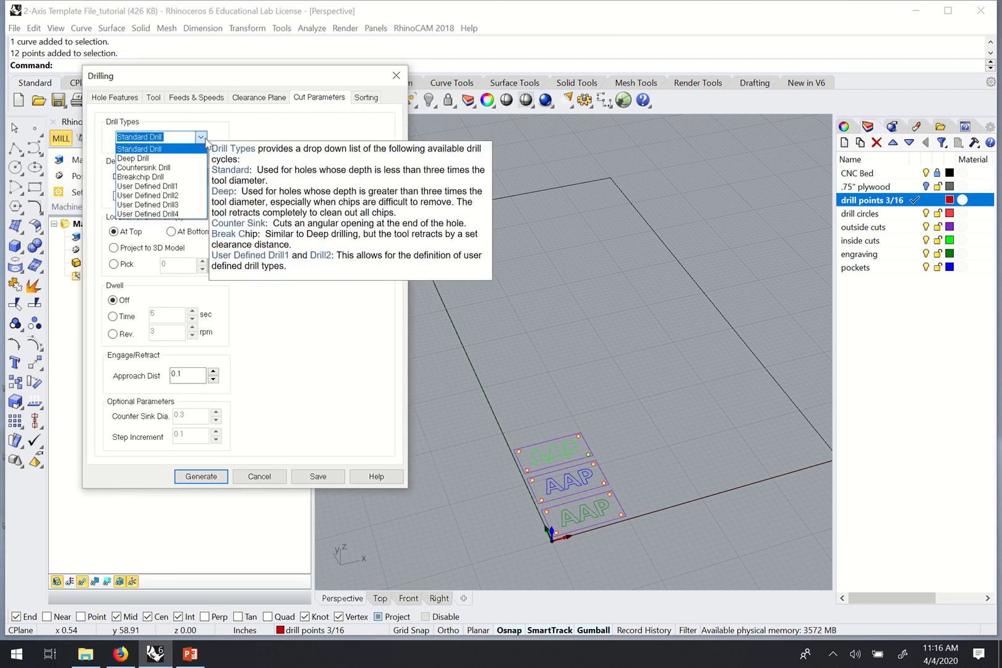
{"action": "left_click", "coordinate": [146, 159]}
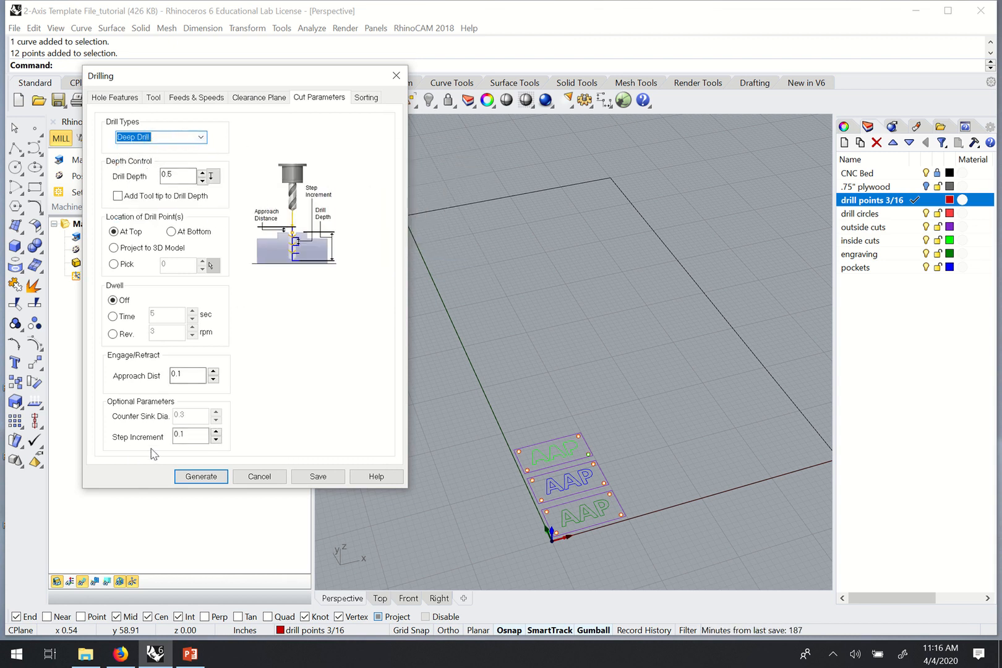
{"action": "left_click", "coordinate": [193, 437]}
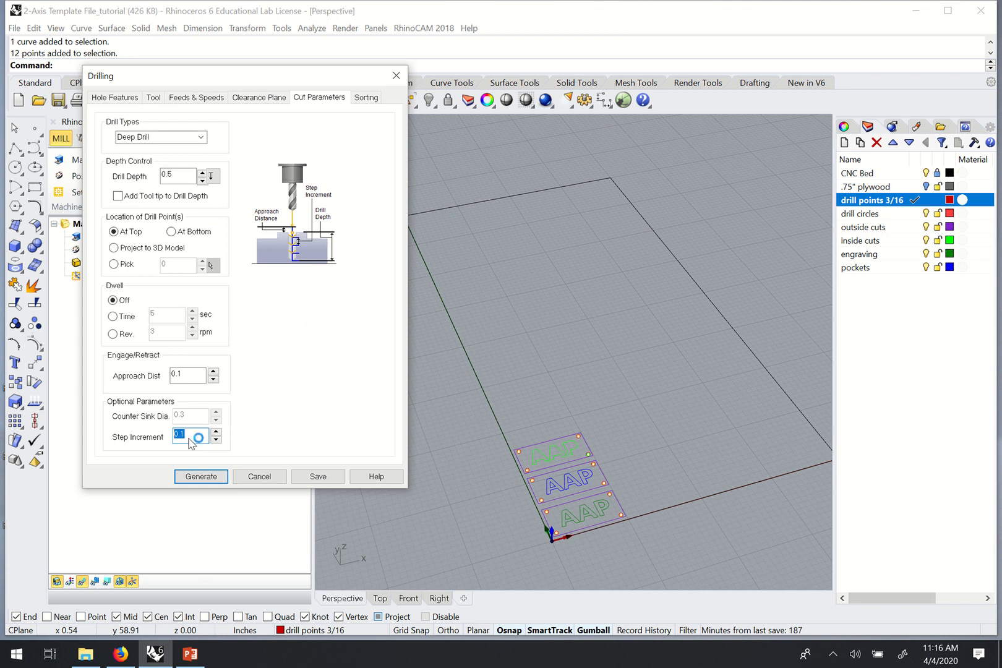
{"action": "mouse_move", "coordinate": [191, 441]}
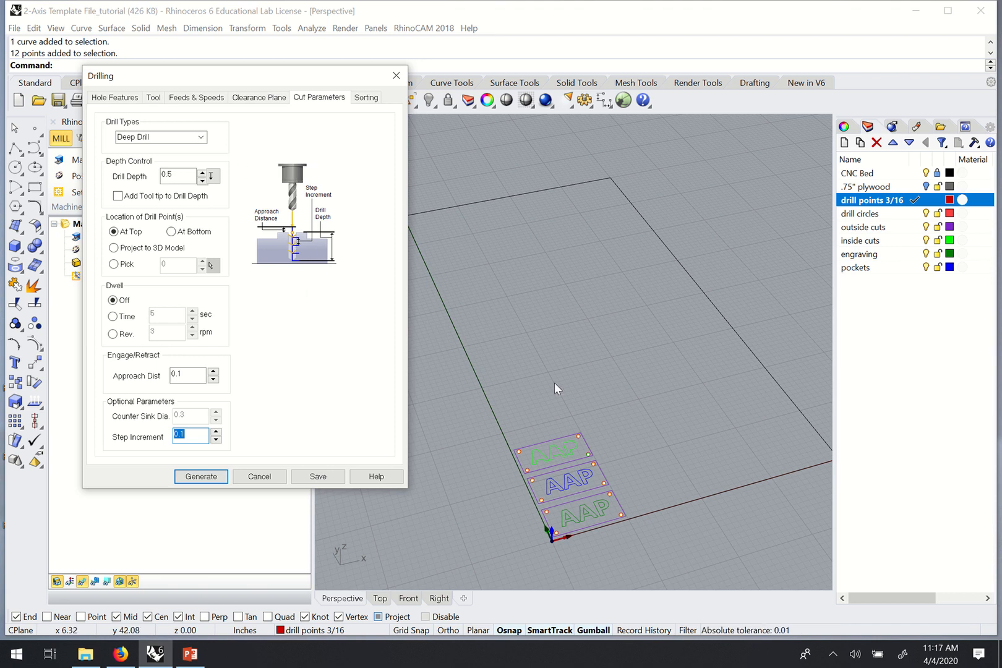
{"action": "right_click_drag", "start_coordinate": [698, 443], "coordinate": [641, 439]}
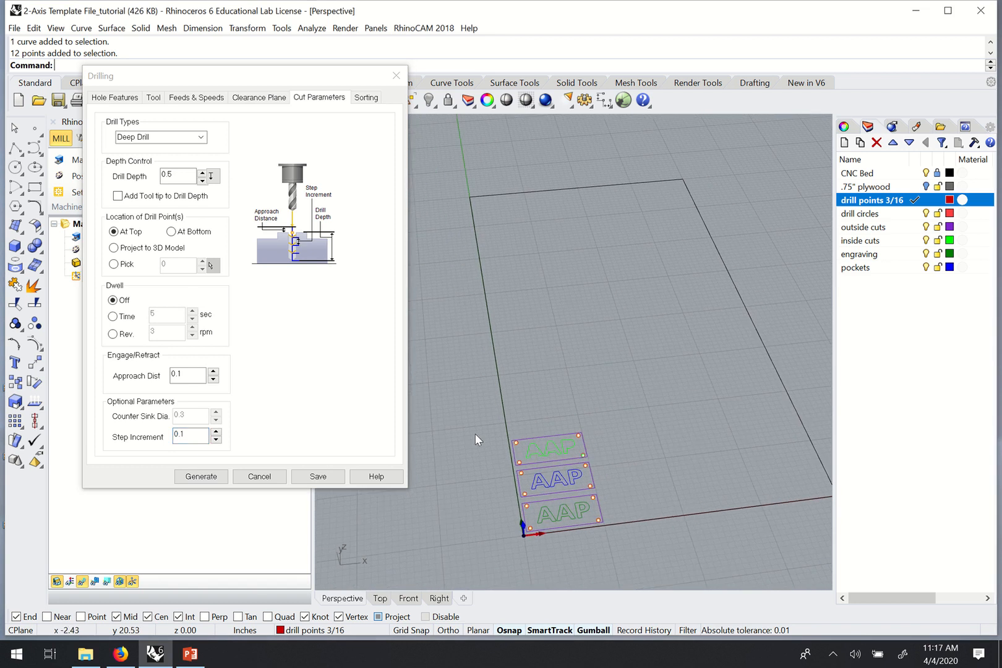
Step: Set the drilling operation's drill type to Standard Drill
{"action": "left_click", "coordinate": [201, 138]}
{"action": "left_click", "coordinate": [173, 152]}
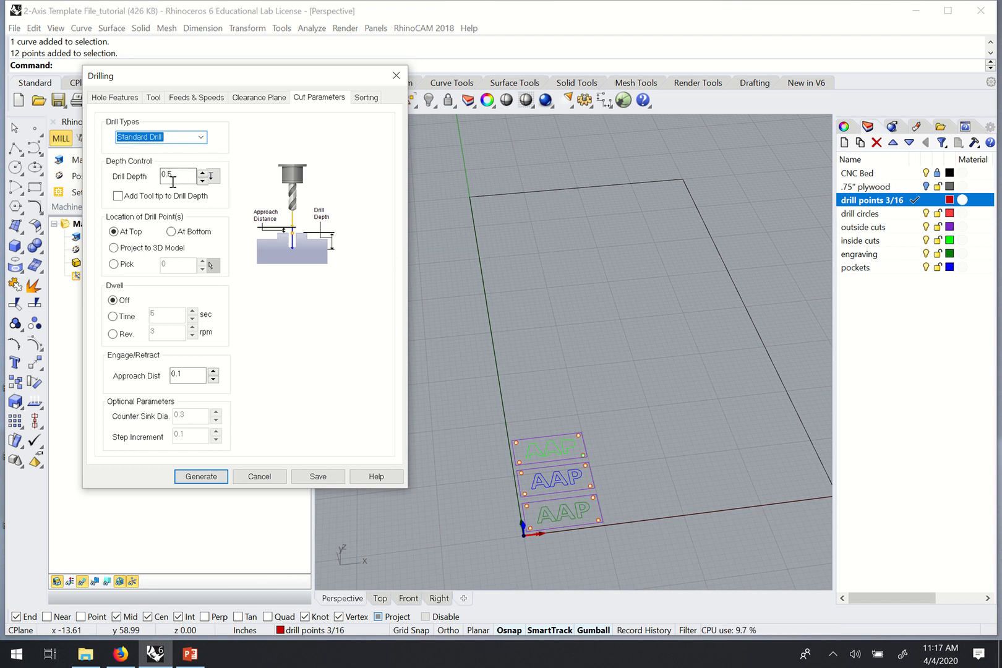
Step: Set the drilling operation's drill depth to .775 inches
{"action": "left_click", "coordinate": [198, 180]}
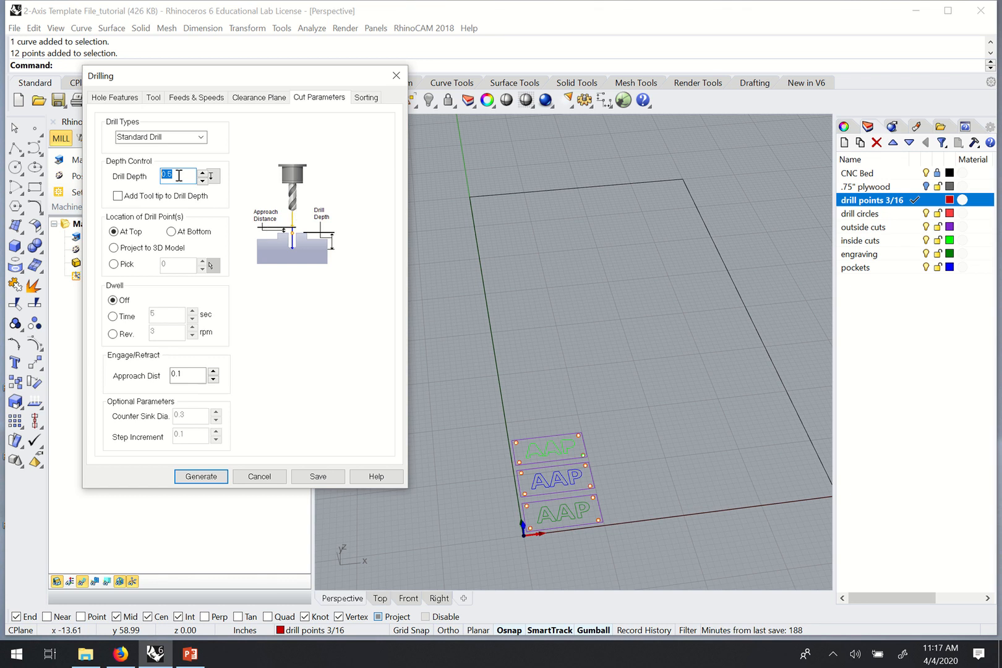
{"action": "key", "text": "BackSpace"}
{"action": "type", "text": ".75"}
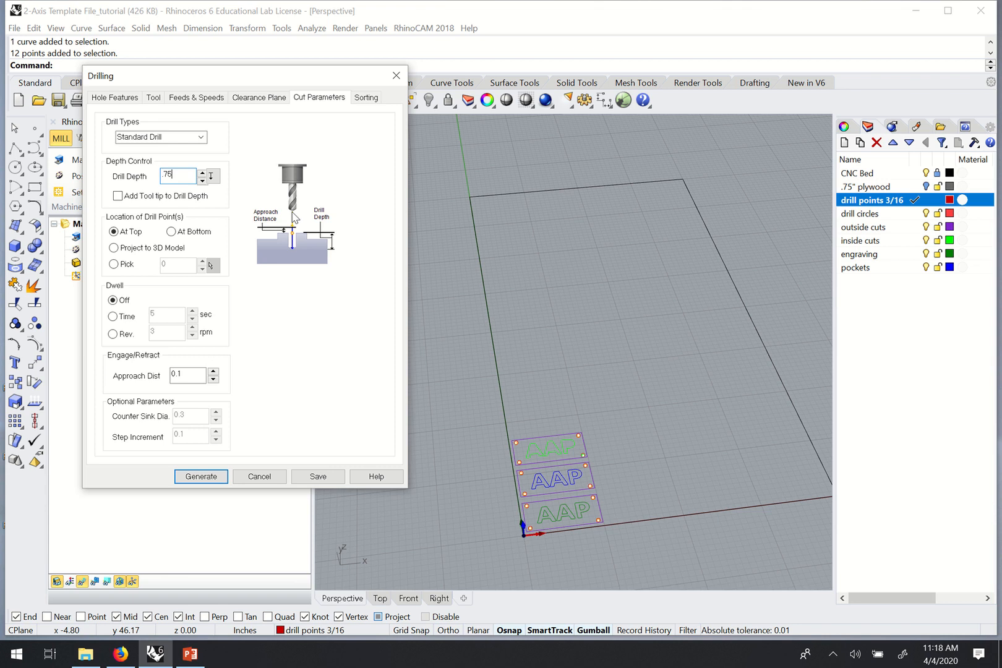
{"action": "key", "text": "BackSpace"}
{"action": "type", "text": "75"}
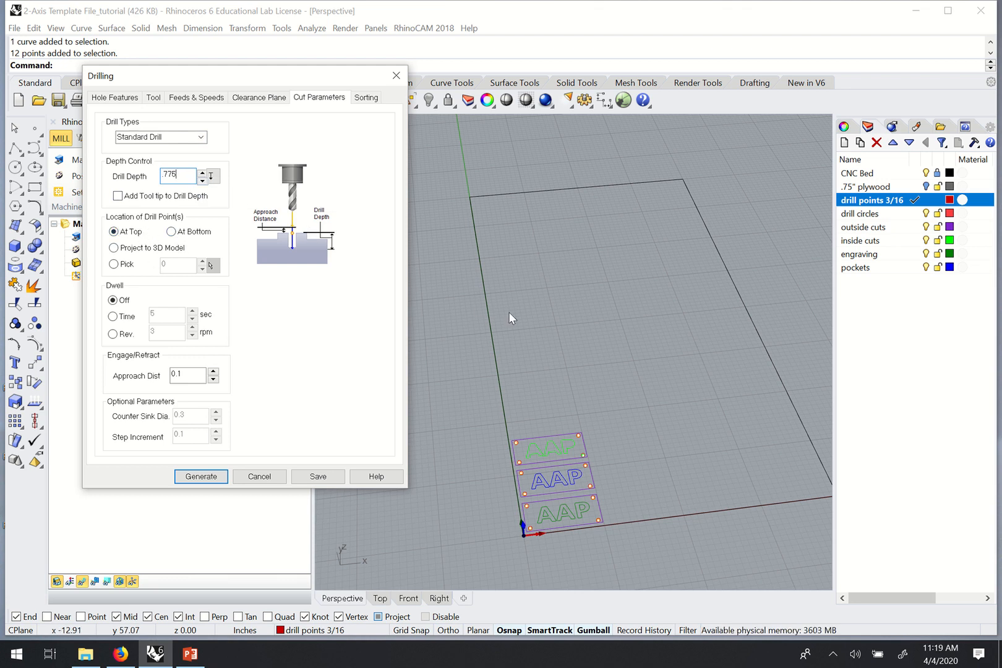
Step: Set the location of the drill points to Pick with a height value of .75
{"action": "scroll", "coordinate": [575, 401], "scroll_direction": "up", "scroll_amount": 10}
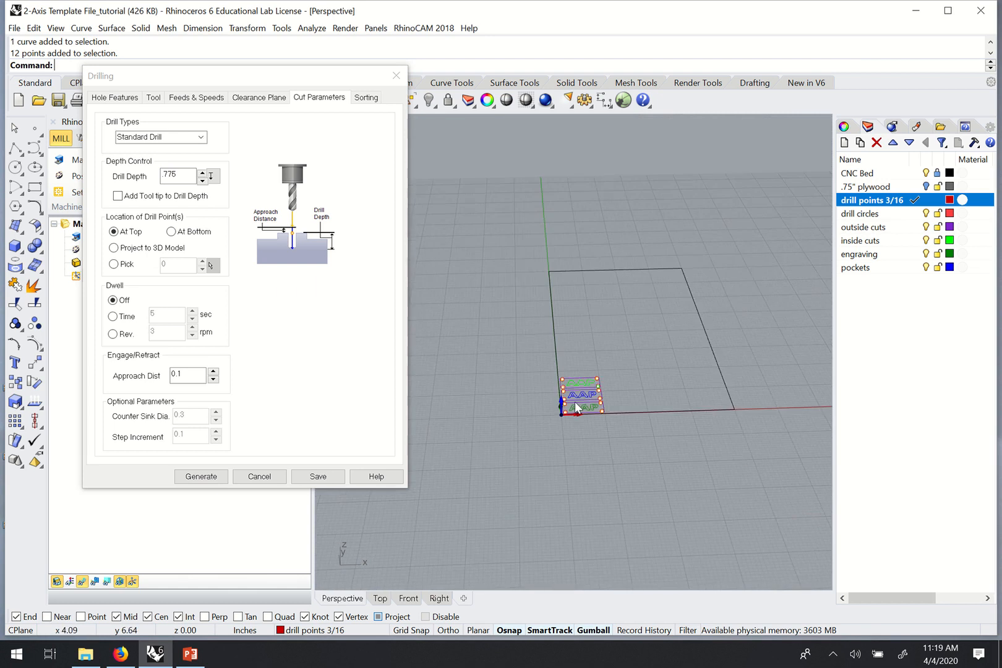
{"action": "scroll", "coordinate": [581, 378], "scroll_direction": "up", "scroll_amount": 3}
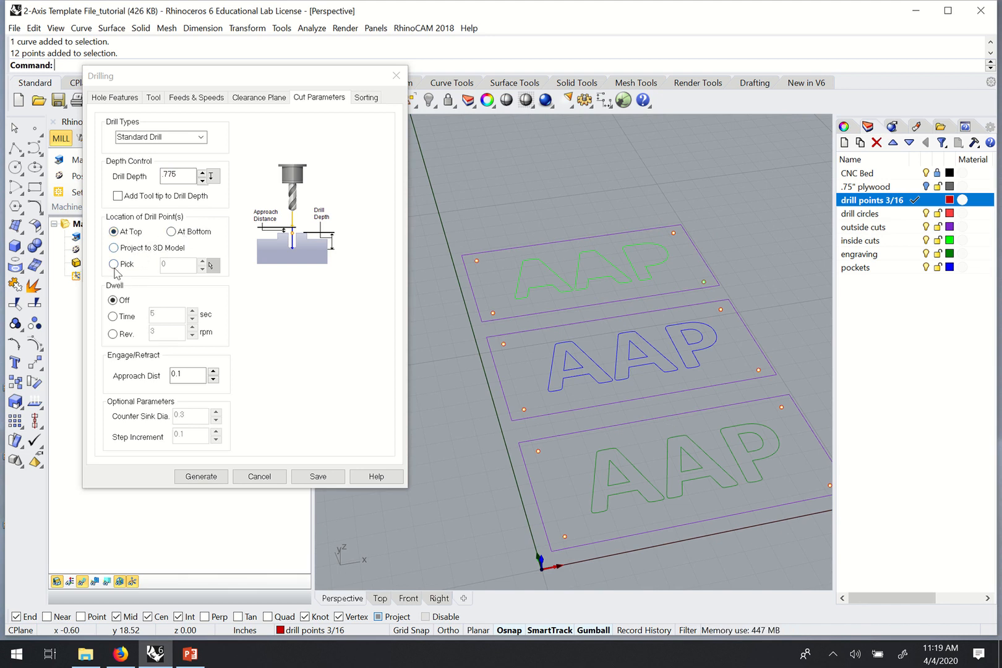
{"action": "mouse_move", "coordinate": [117, 274]}
{"action": "left_click", "coordinate": [114, 264]}
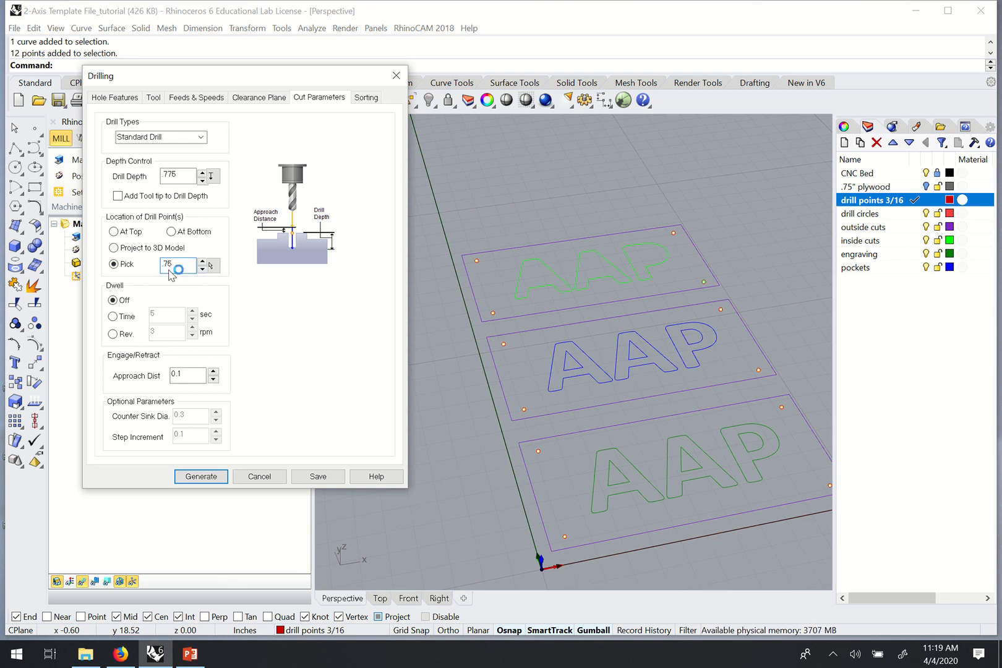
{"action": "left_click_drag", "start_coordinate": [184, 176], "coordinate": [140, 173]}
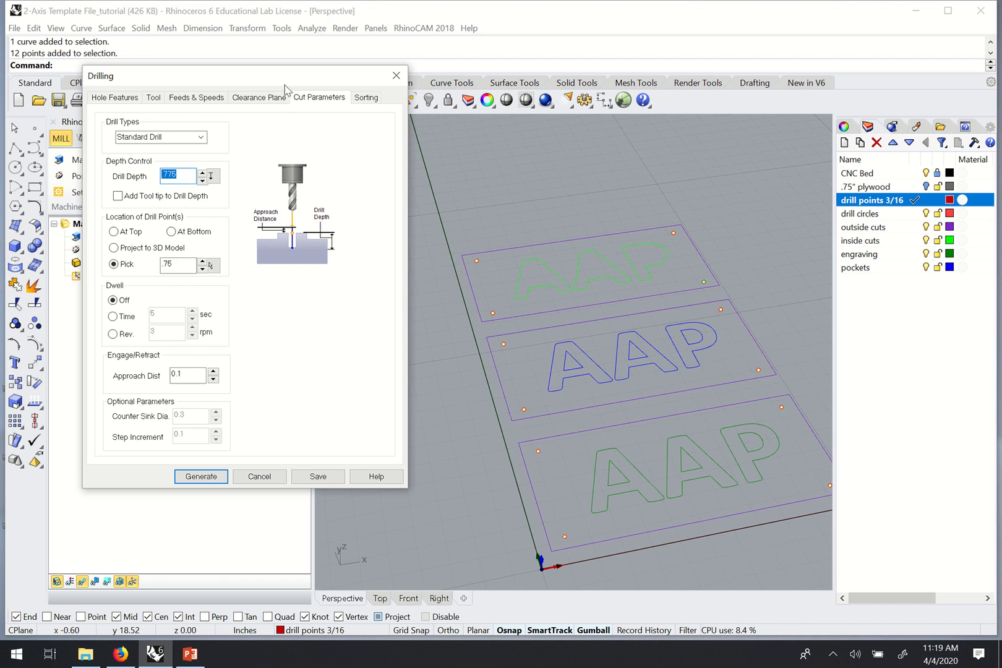
Step: Examine the drill points on the three AAP parts from several angles and distances
{"action": "scroll", "coordinate": [557, 309], "scroll_direction": "down", "scroll_amount": 5}
{"action": "right_click_drag", "start_coordinate": [589, 338], "coordinate": [614, 327]}
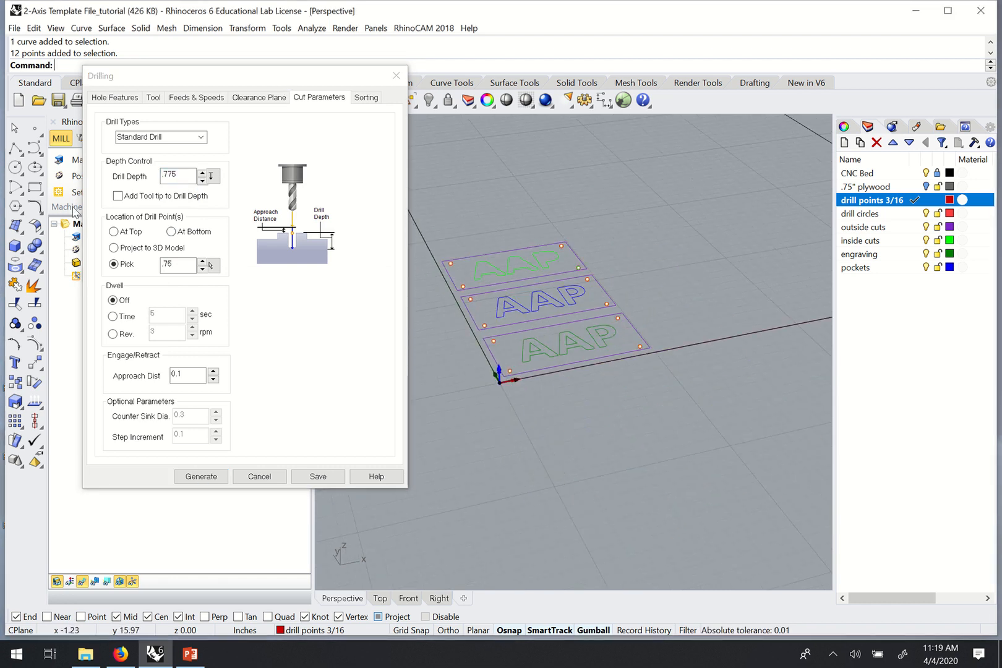
{"action": "right_click_drag", "start_coordinate": [585, 290], "coordinate": [498, 308]}
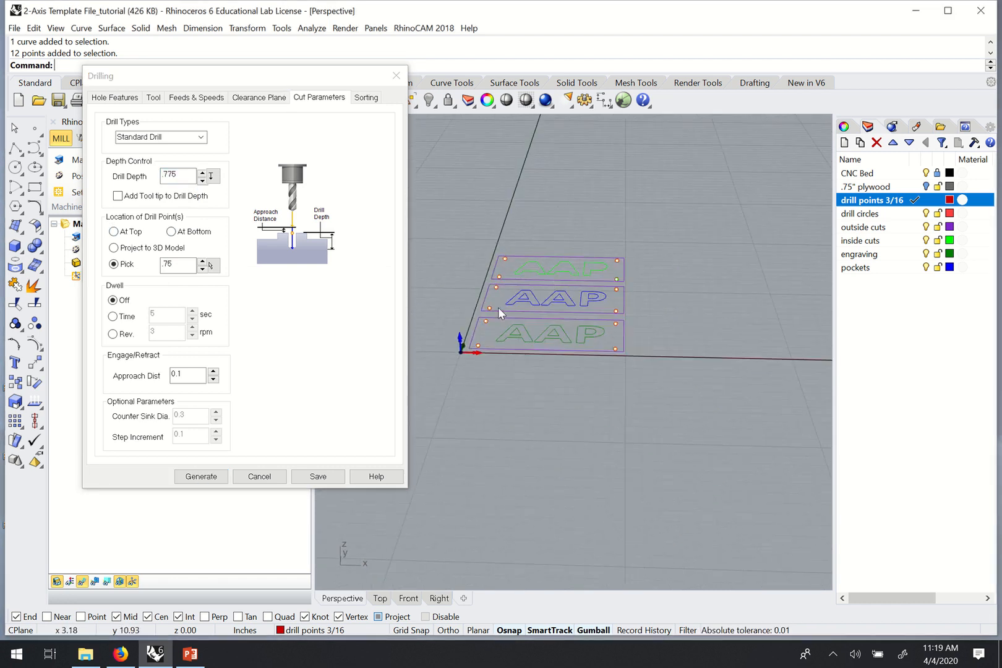
{"action": "scroll", "coordinate": [498, 308], "scroll_direction": "up", "scroll_amount": 5}
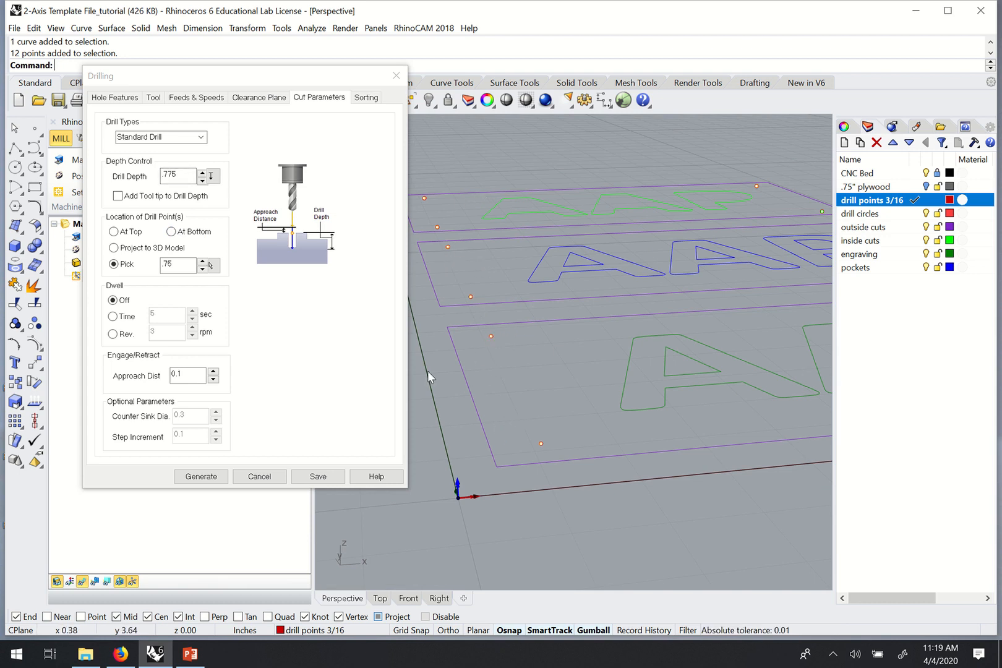
{"action": "scroll", "coordinate": [543, 334], "scroll_direction": "down", "scroll_amount": 6}
{"action": "scroll", "coordinate": [536, 318], "scroll_direction": "up", "scroll_amount": 2}
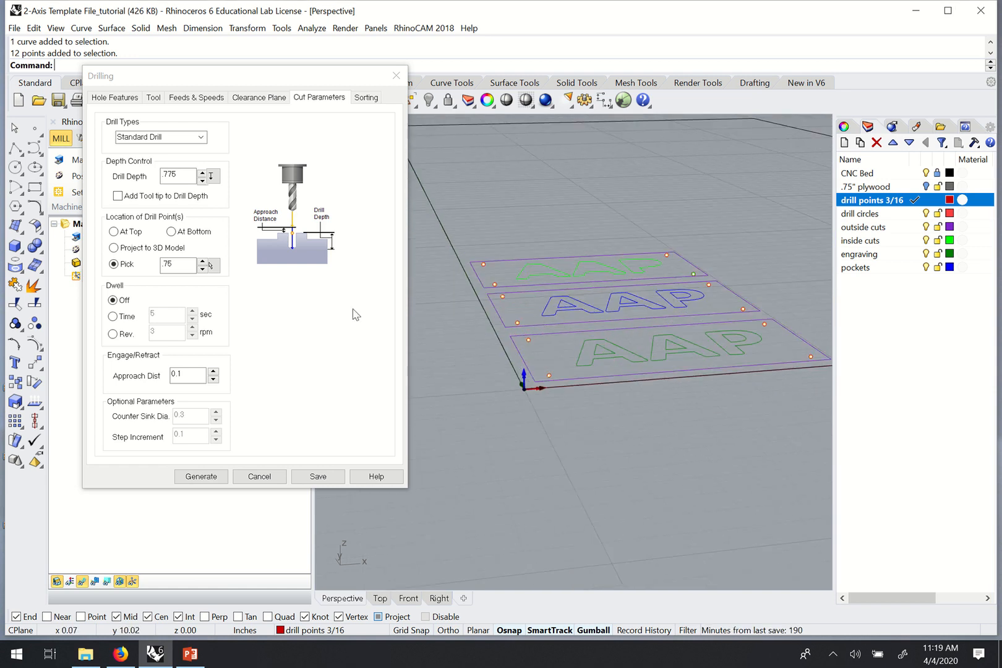
{"action": "scroll", "coordinate": [515, 283], "scroll_direction": "up", "scroll_amount": 1}
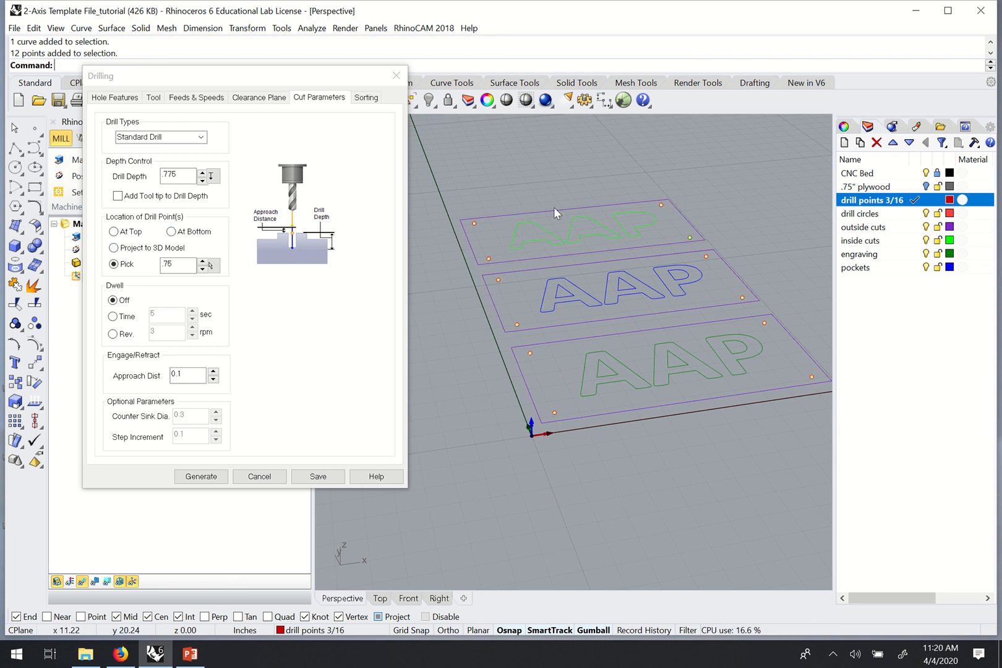
{"action": "scroll", "coordinate": [499, 238], "scroll_direction": "up", "scroll_amount": 1}
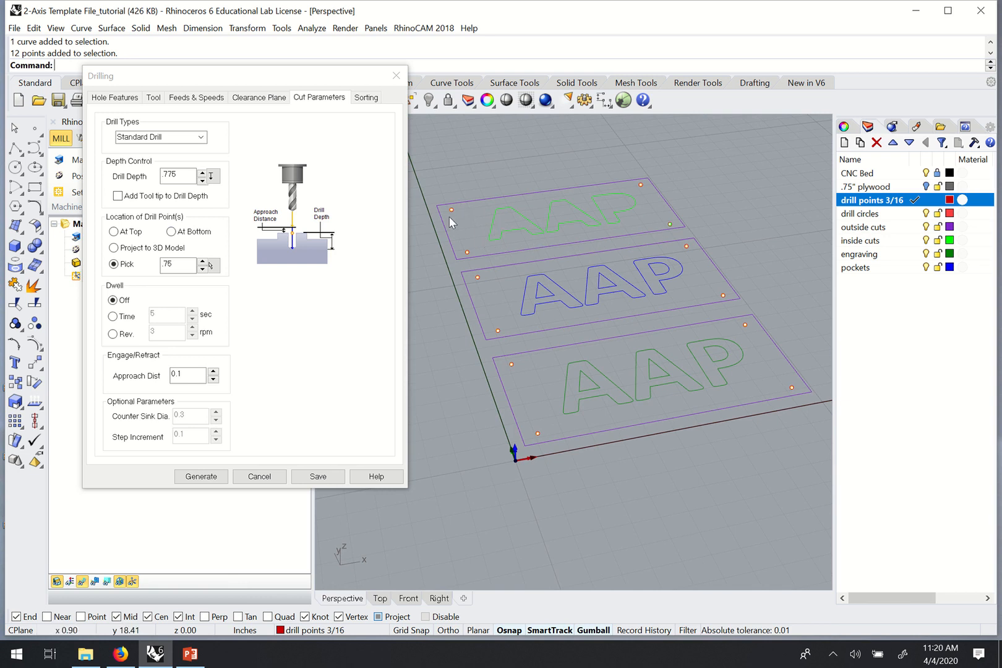
{"action": "left_click", "coordinate": [451, 211]}
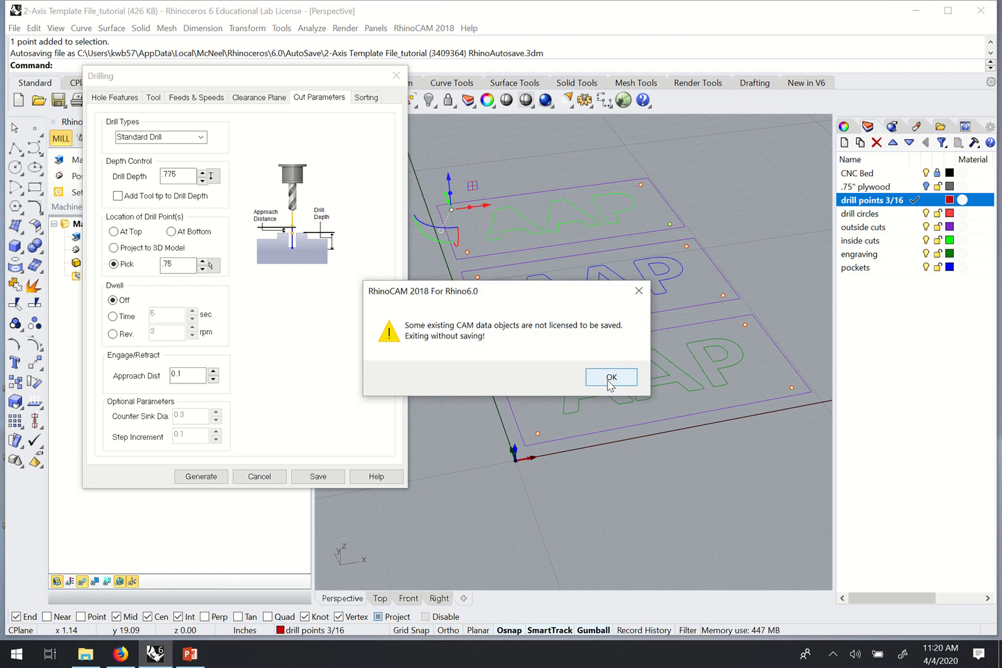
{"action": "left_click", "coordinate": [609, 378]}
{"action": "left_click_drag", "start_coordinate": [452, 209], "coordinate": [569, 154]}
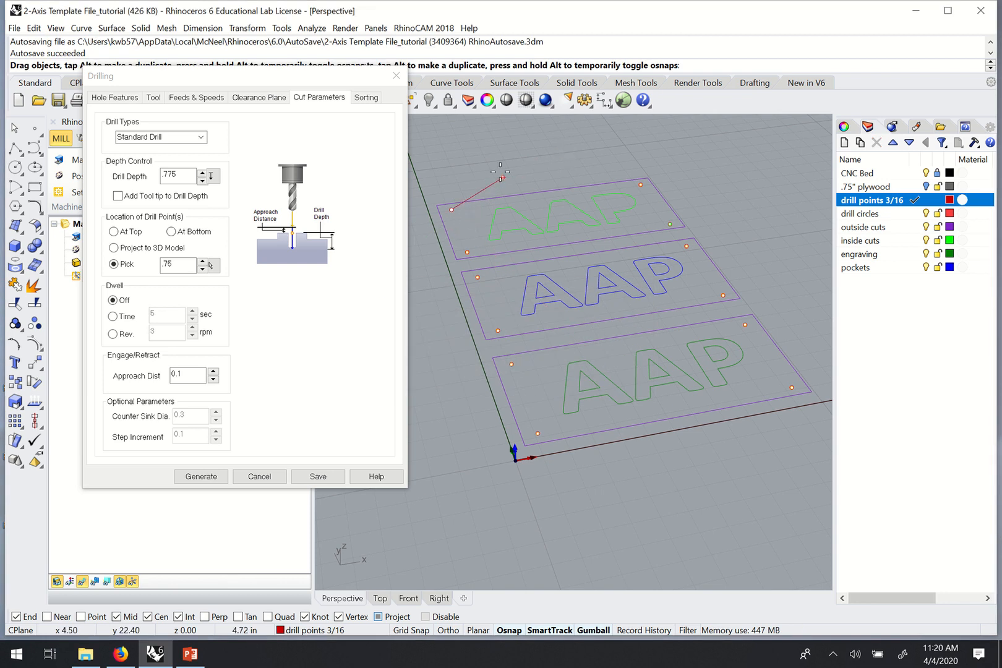
{"action": "key", "text": "Escape"}
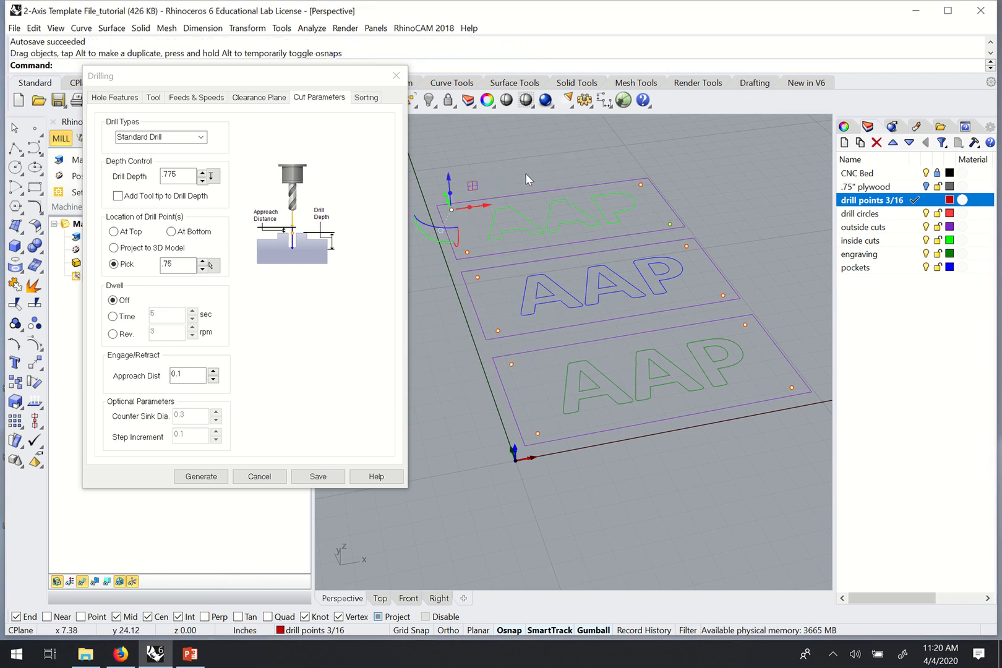
{"action": "scroll", "coordinate": [609, 250], "scroll_direction": "down", "scroll_amount": 3}
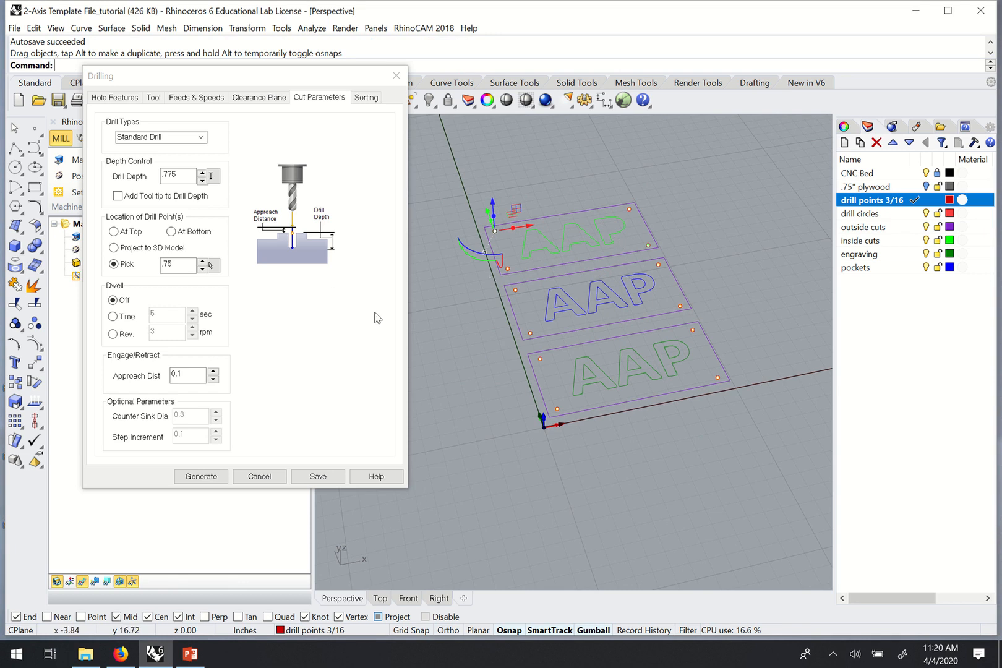
{"action": "left_click", "coordinate": [585, 184]}
{"action": "scroll", "coordinate": [606, 312], "scroll_direction": "up", "scroll_amount": 3}
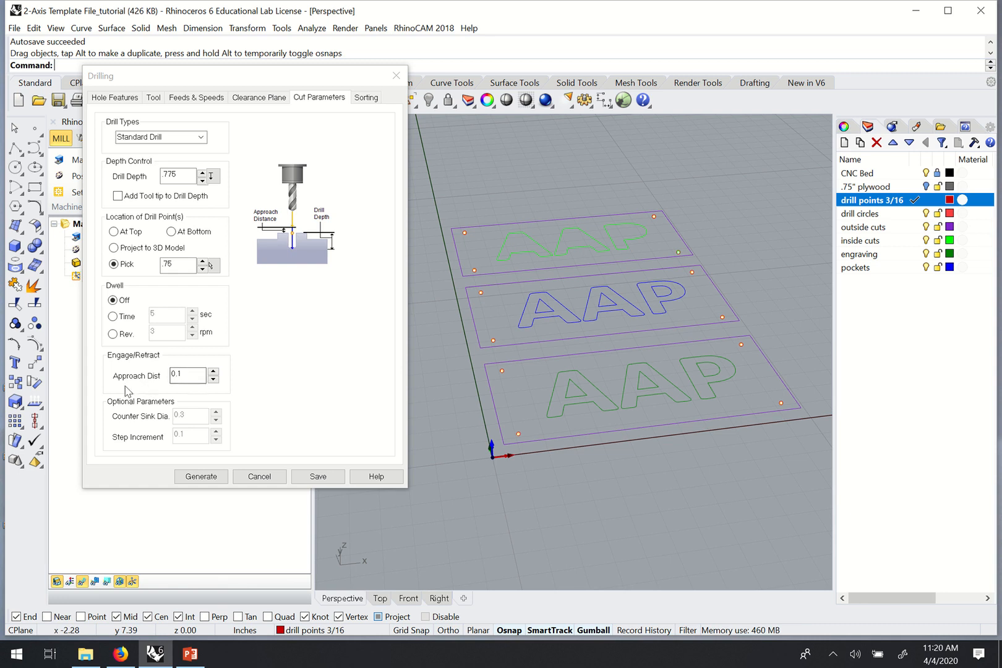
Step: Order the drill points with Minimum Distance Sort, then generate the drilling toolpath over the three AAP parts
{"action": "left_click", "coordinate": [177, 377]}
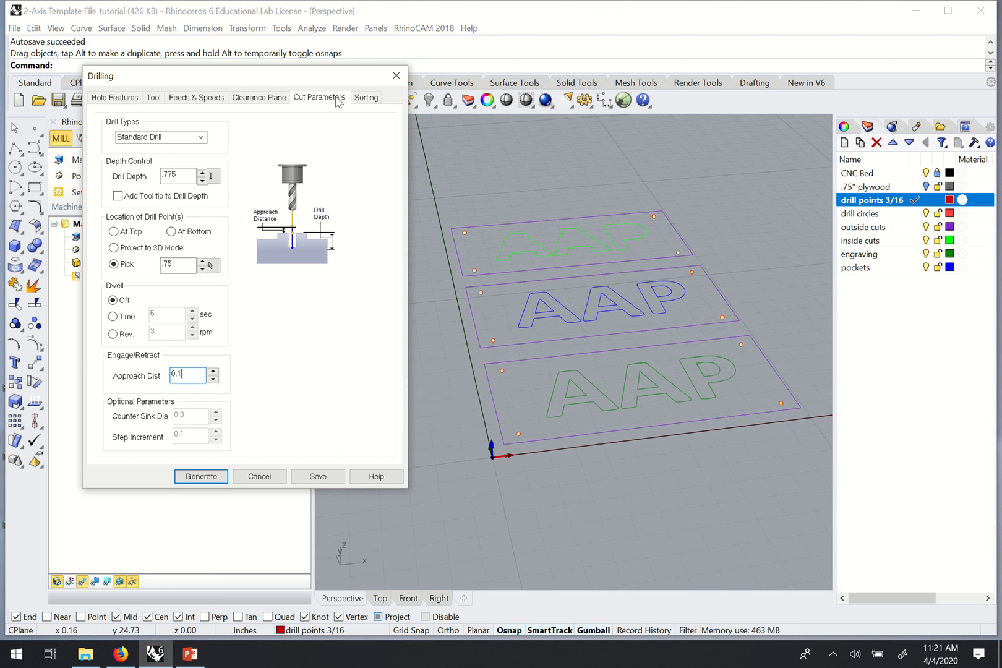
{"action": "left_click", "coordinate": [365, 99]}
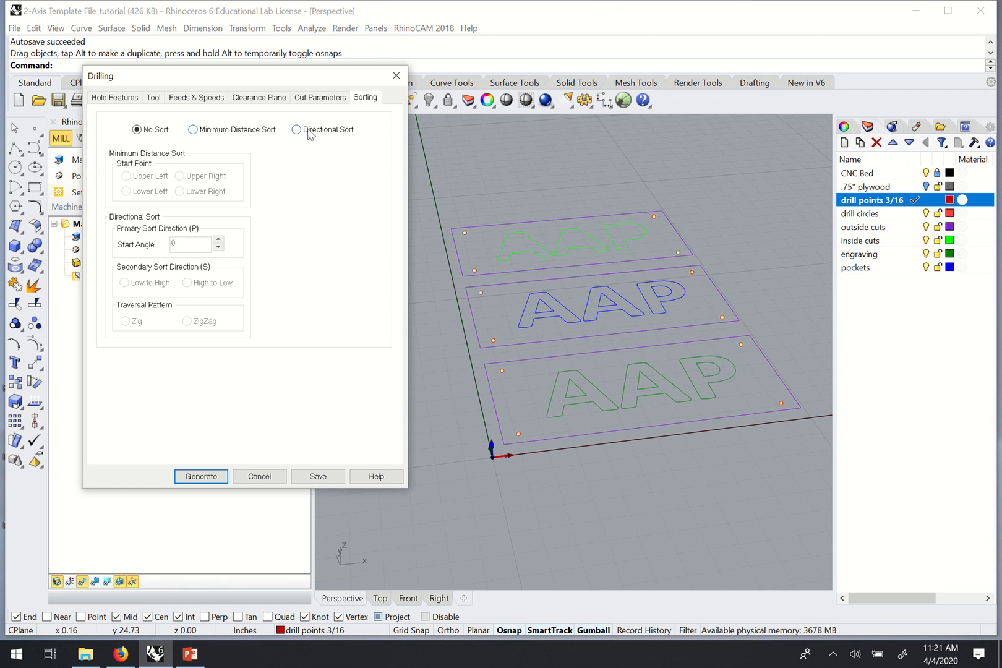
{"action": "left_click", "coordinate": [197, 131]}
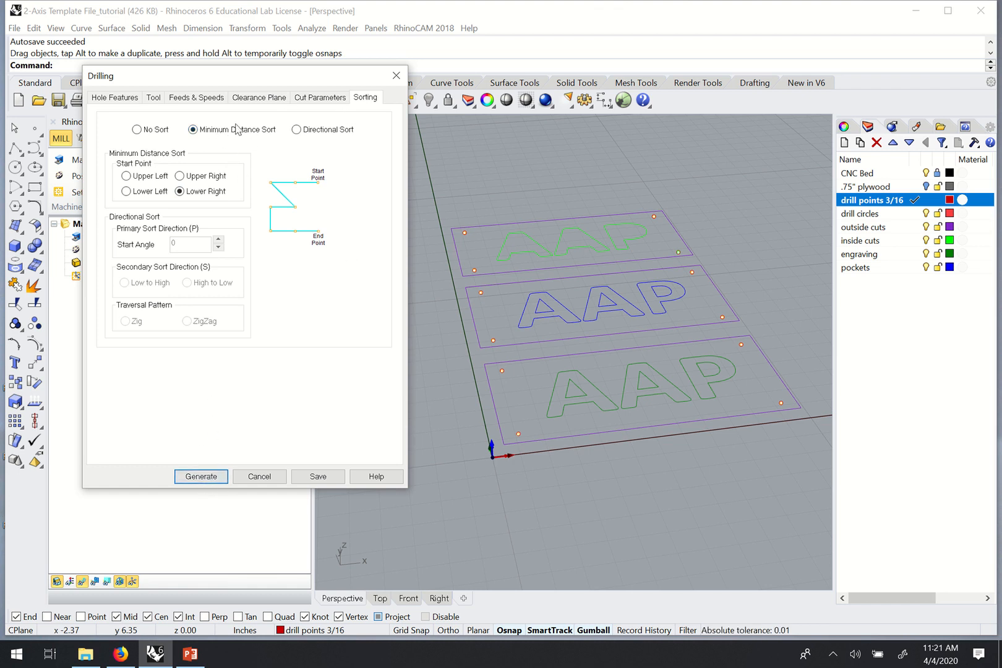
{"action": "left_click", "coordinate": [201, 476]}
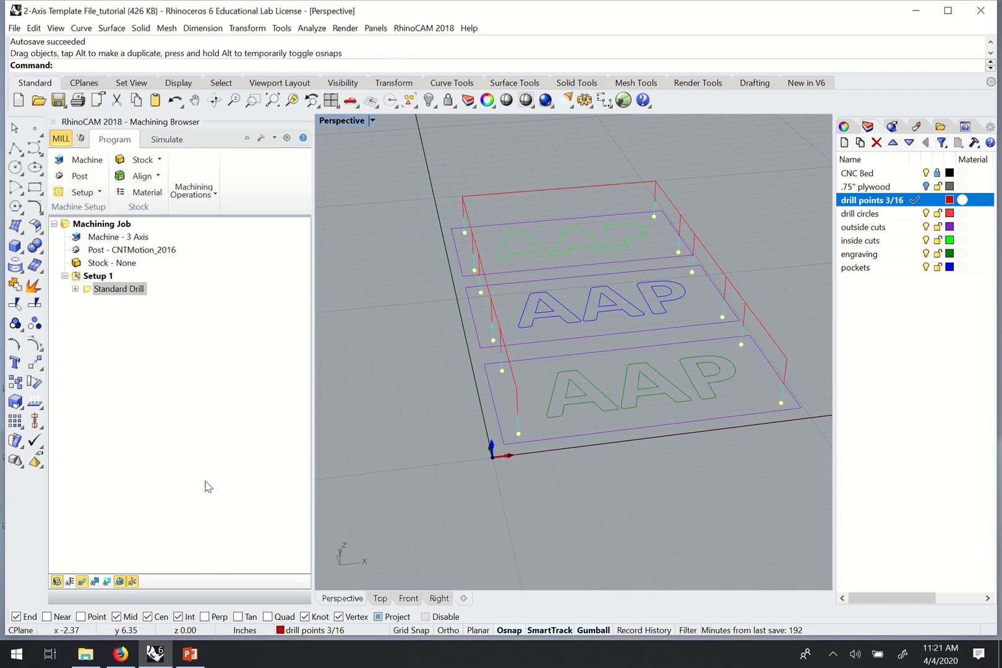
{"action": "right_click_drag", "start_coordinate": [422, 369], "coordinate": [623, 302]}
{"action": "right_click_drag", "start_coordinate": [677, 406], "coordinate": [666, 408]}
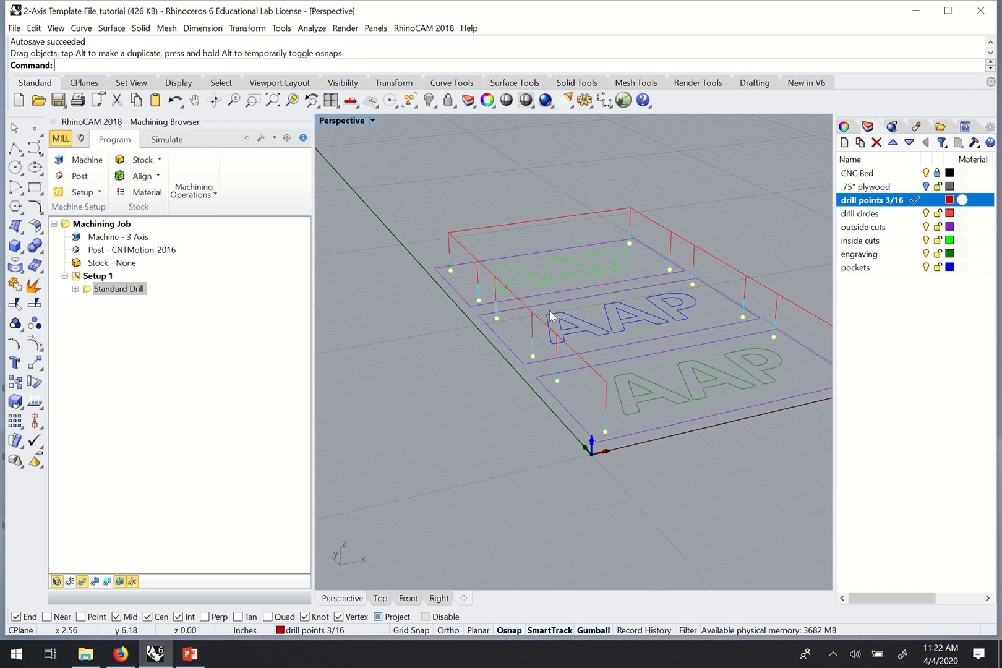
{"action": "scroll", "coordinate": [741, 284], "scroll_direction": "down", "scroll_amount": 3}
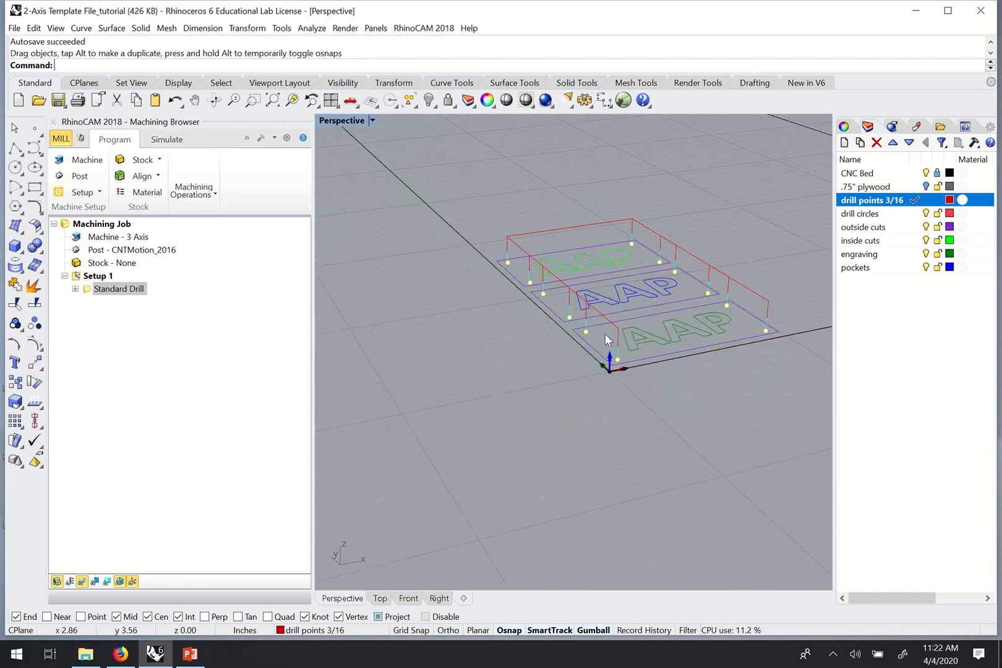
{"action": "scroll", "coordinate": [606, 334], "scroll_direction": "up", "scroll_amount": 3}
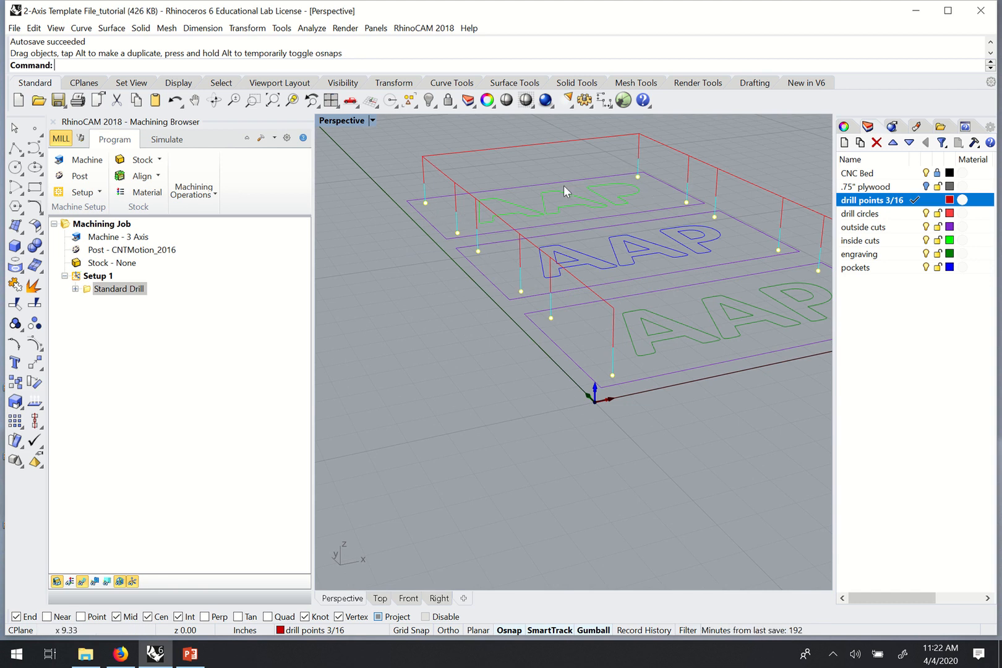
{"action": "right_click_drag", "start_coordinate": [564, 185], "coordinate": [632, 254]}
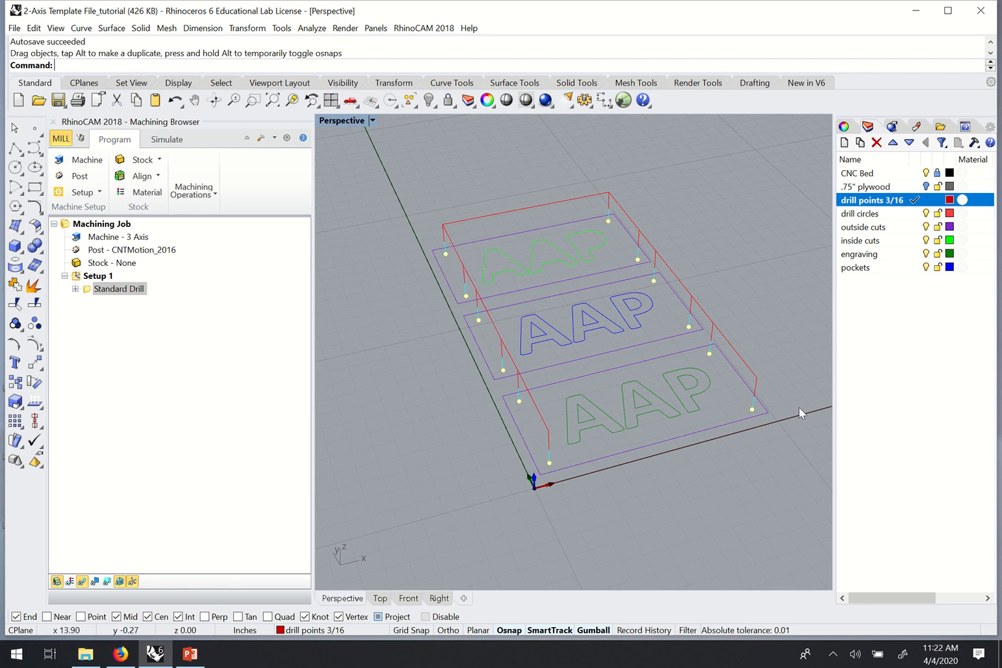
Step: Try Directional Sort on the Standard Drill operation and regenerate its toolpath
{"action": "double_click", "coordinate": [86, 290]}
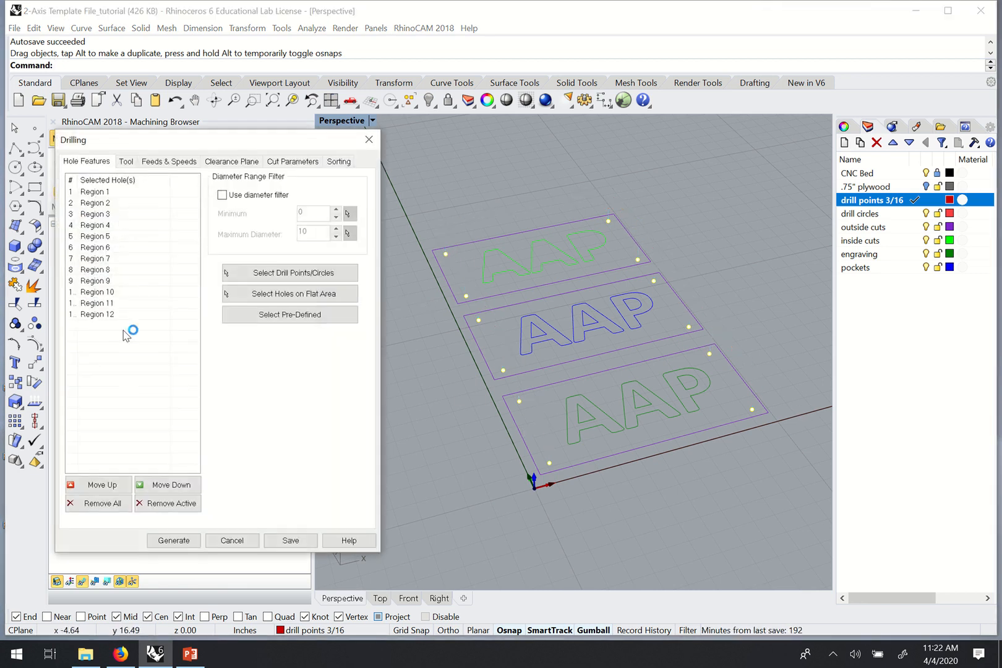
{"action": "left_click", "coordinate": [339, 161]}
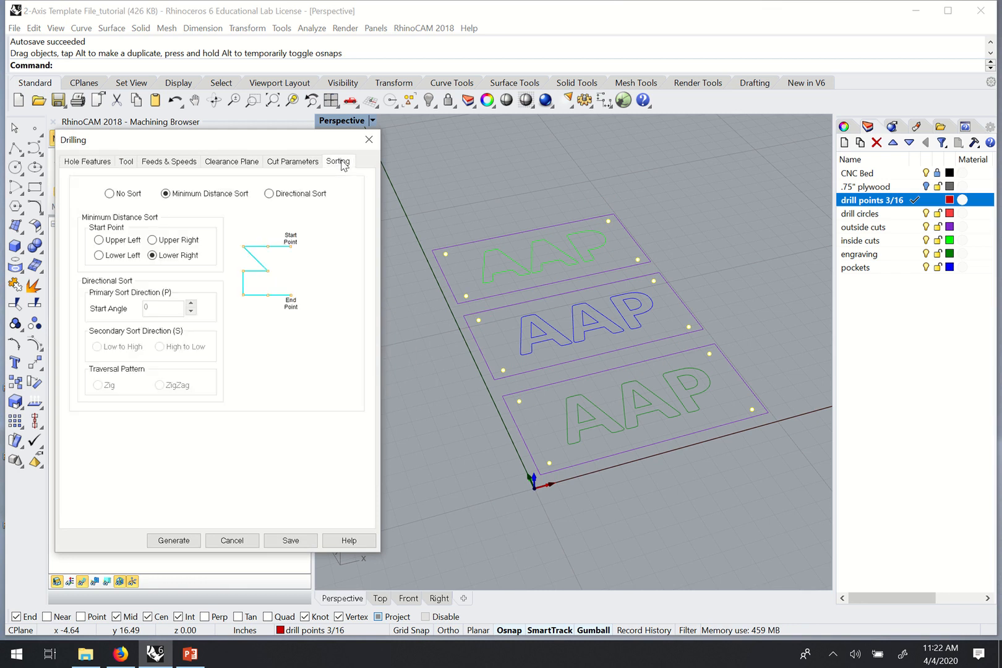
{"action": "left_click", "coordinate": [277, 193]}
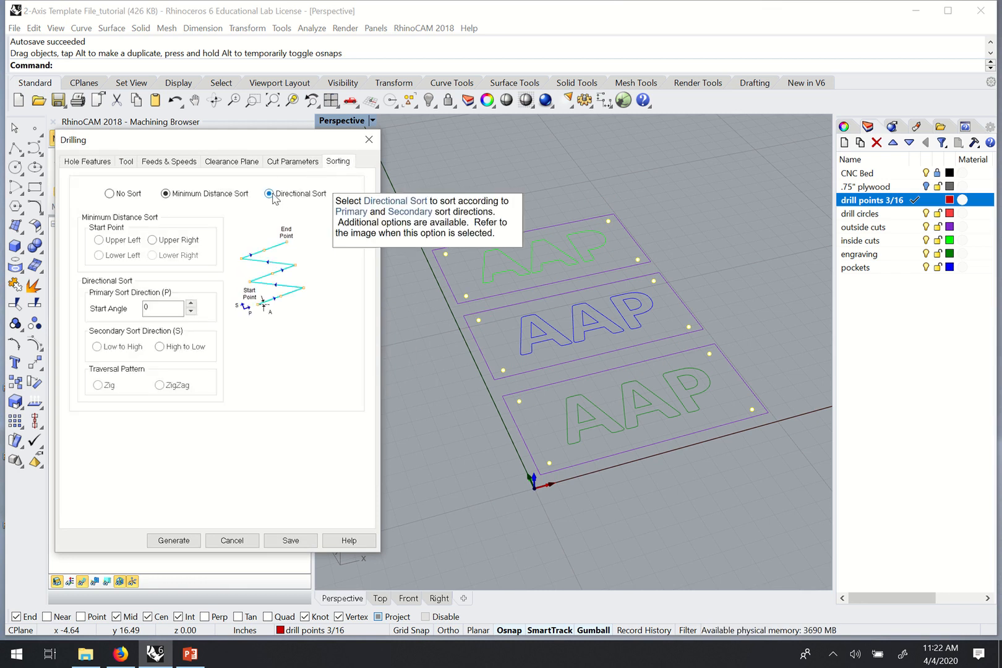
{"action": "left_click", "coordinate": [176, 540]}
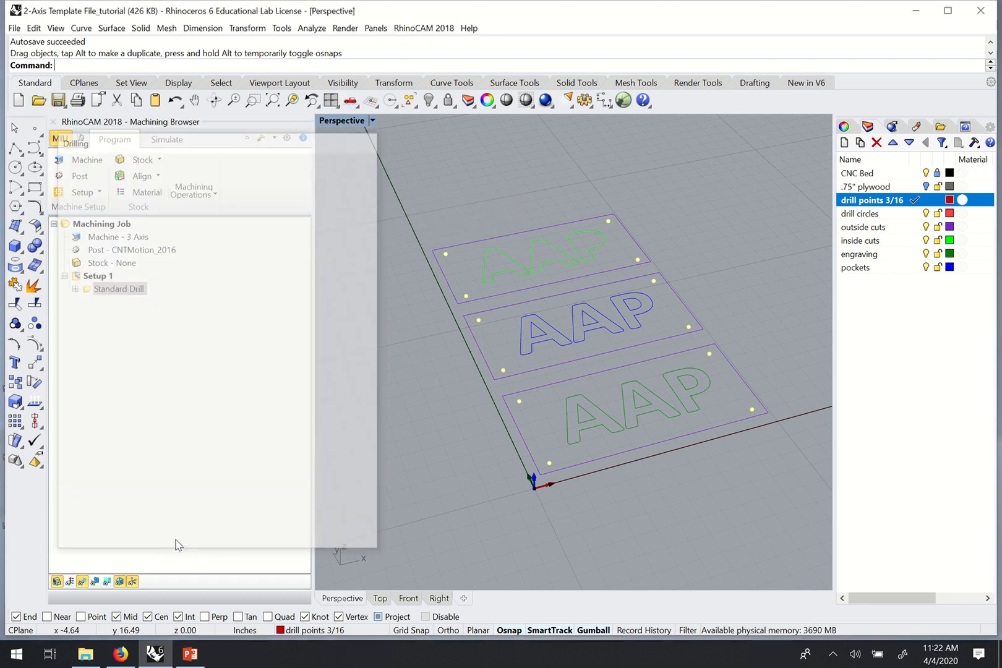
{"action": "right_click_drag", "start_coordinate": [362, 426], "coordinate": [511, 158]}
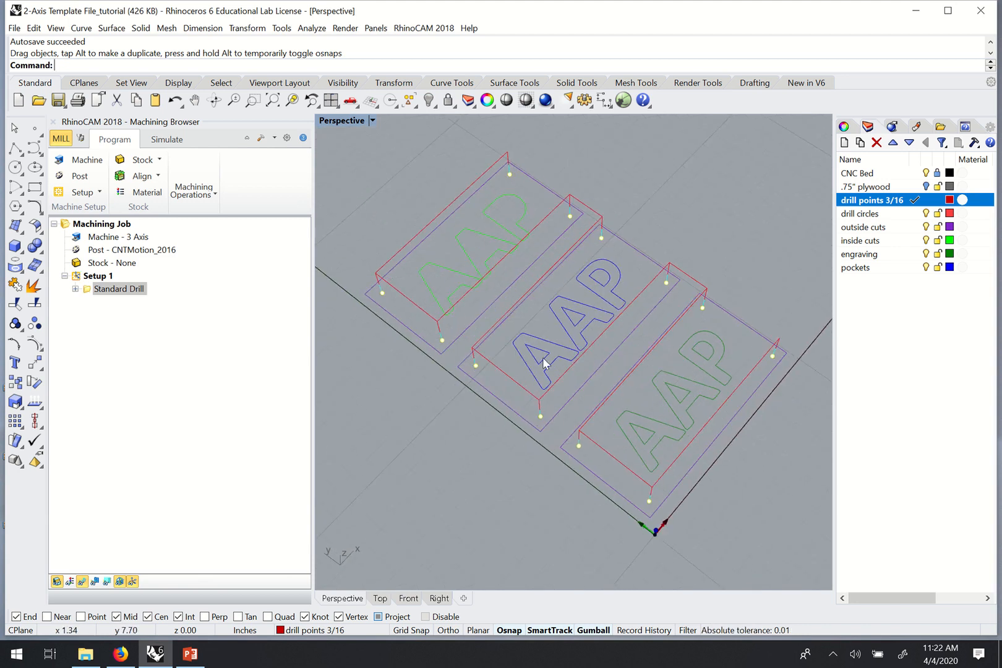
{"action": "right_click_drag", "start_coordinate": [738, 443], "coordinate": [719, 429]}
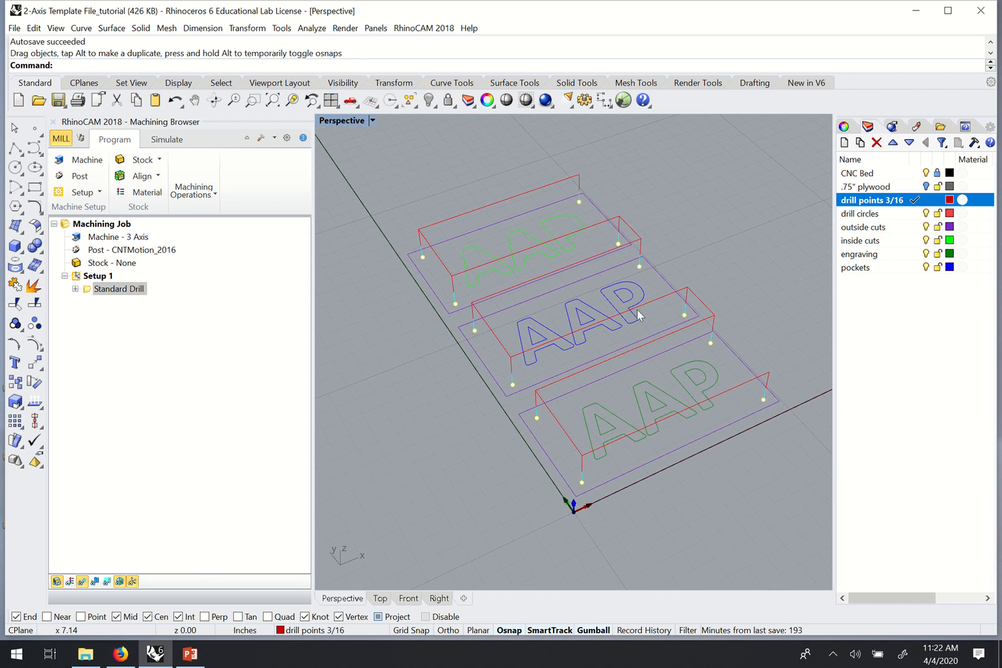
Step: Switch the Standard Drill operation's sorting back to Minimum Distance Sort and regenerate the toolpath
{"action": "double_click", "coordinate": [87, 291]}
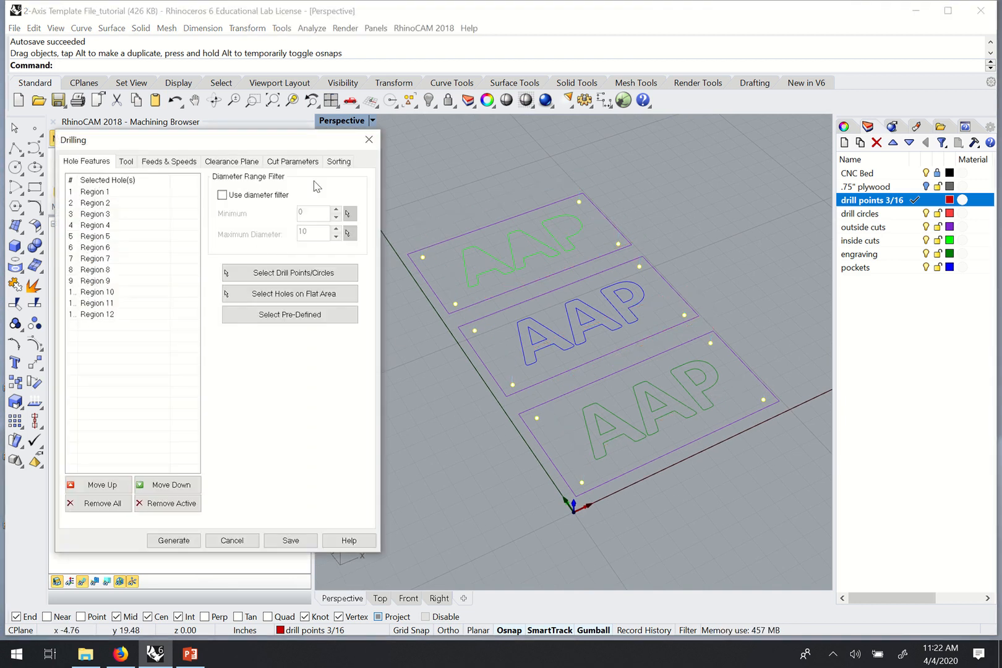
{"action": "left_click", "coordinate": [338, 164]}
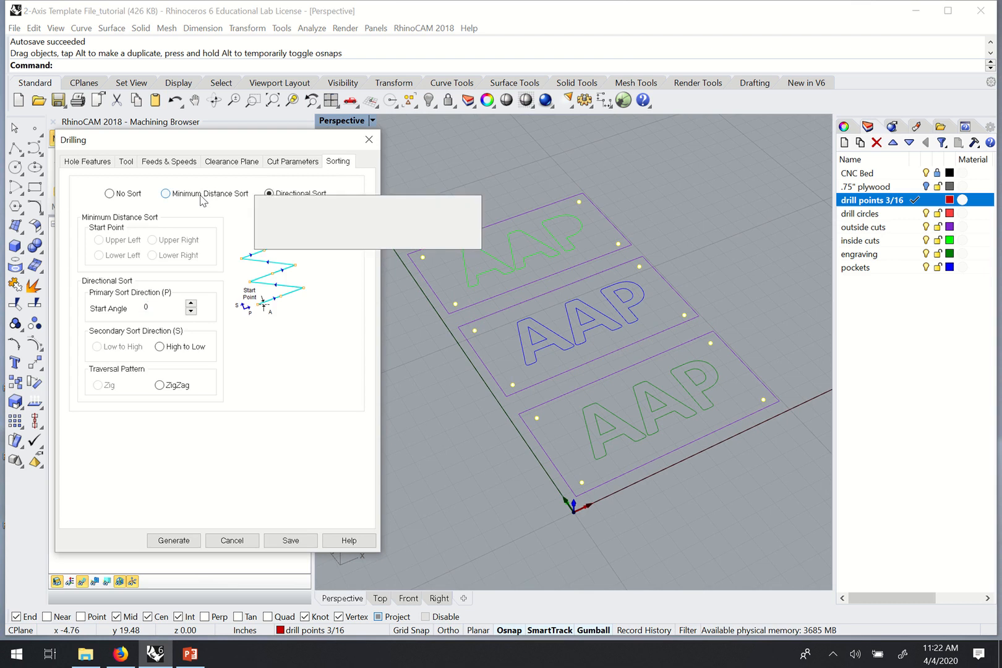
{"action": "left_click", "coordinate": [165, 194]}
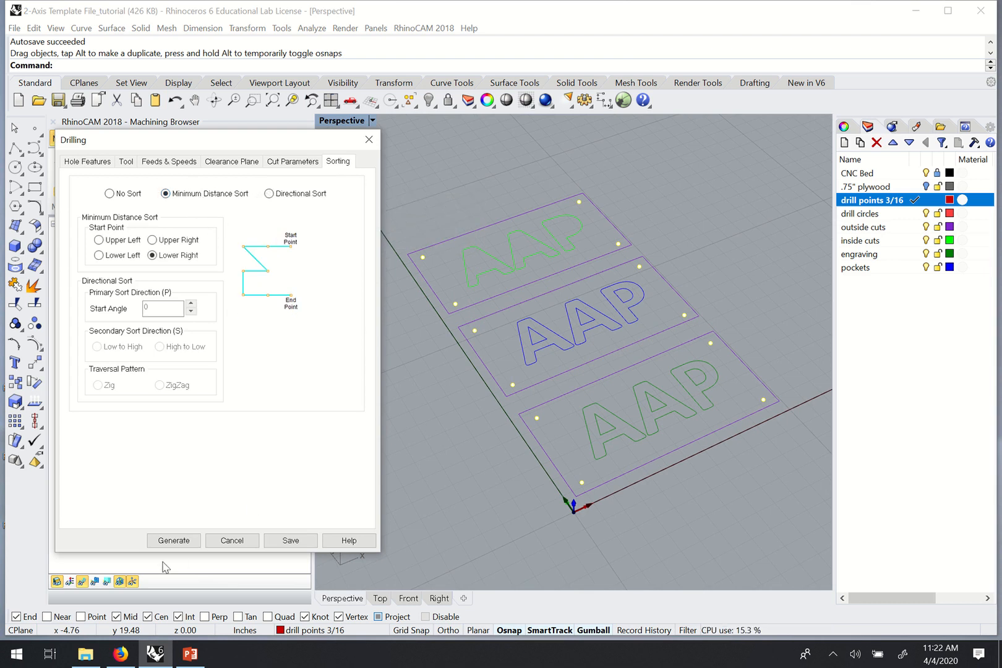
{"action": "left_click", "coordinate": [169, 541]}
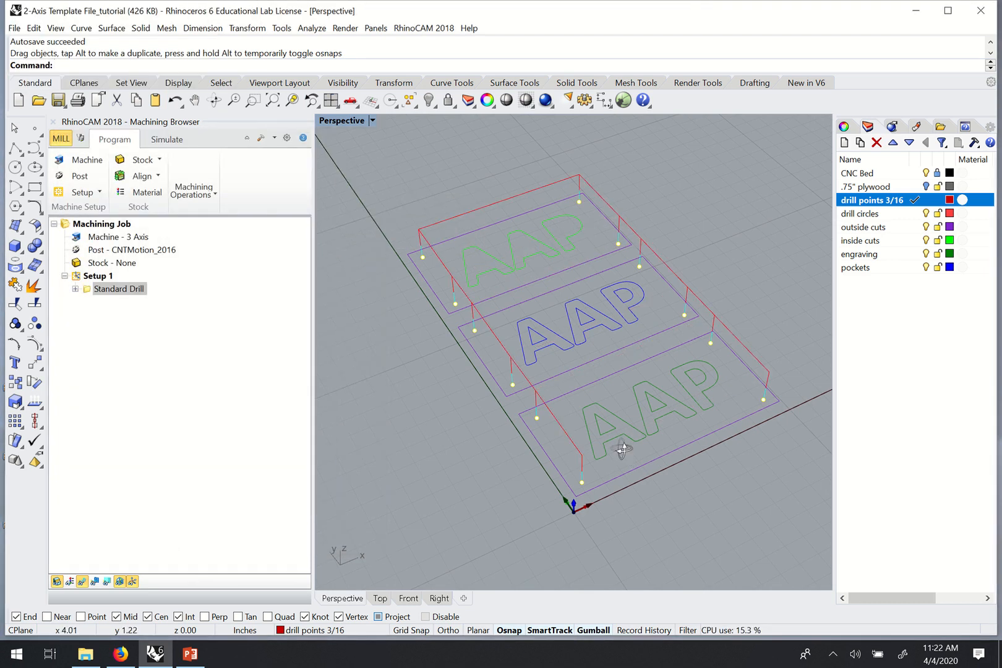
{"action": "right_click_drag", "start_coordinate": [623, 450], "coordinate": [661, 354]}
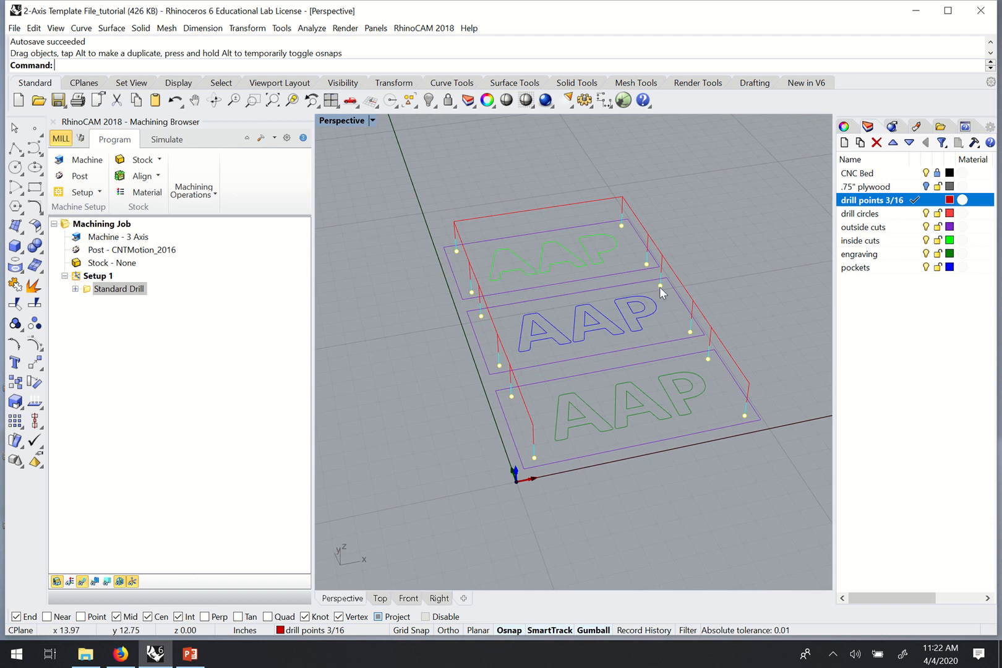